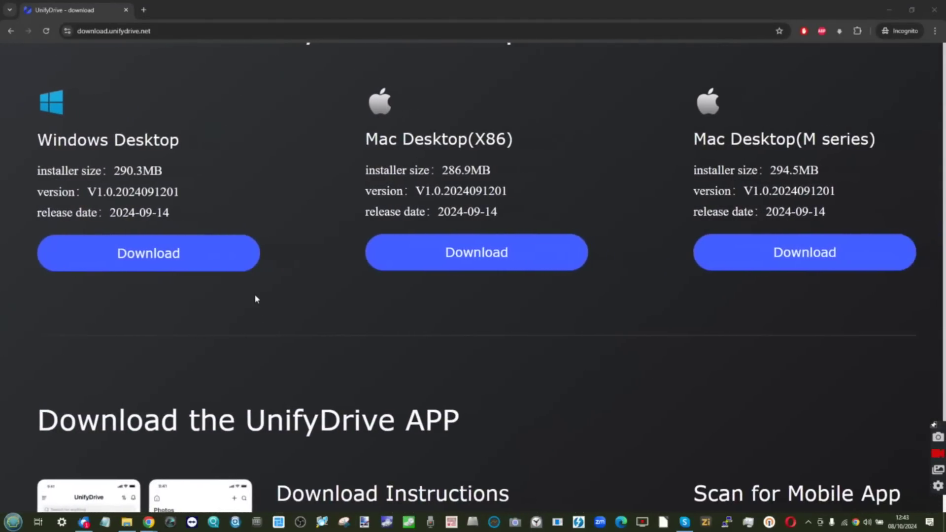
scroll(255, 298, "down", 2)
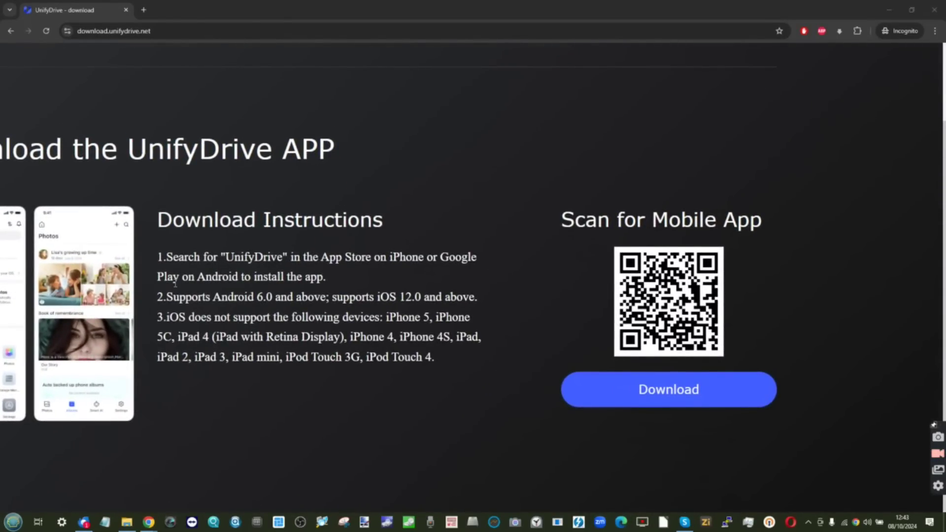
scroll(219, 292, "up", 2)
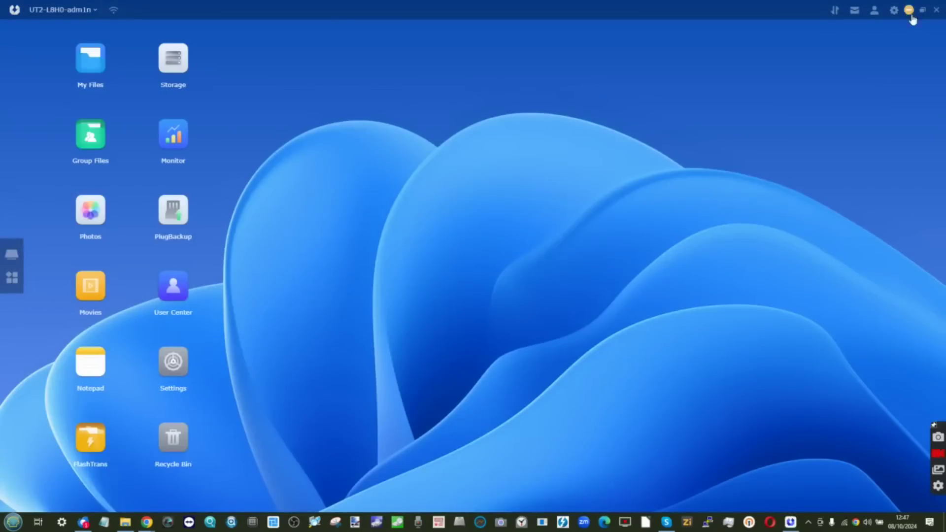
Enlarge the interface zoom to 110% and open device Settings on Flash drive mode
left_click(894, 10)
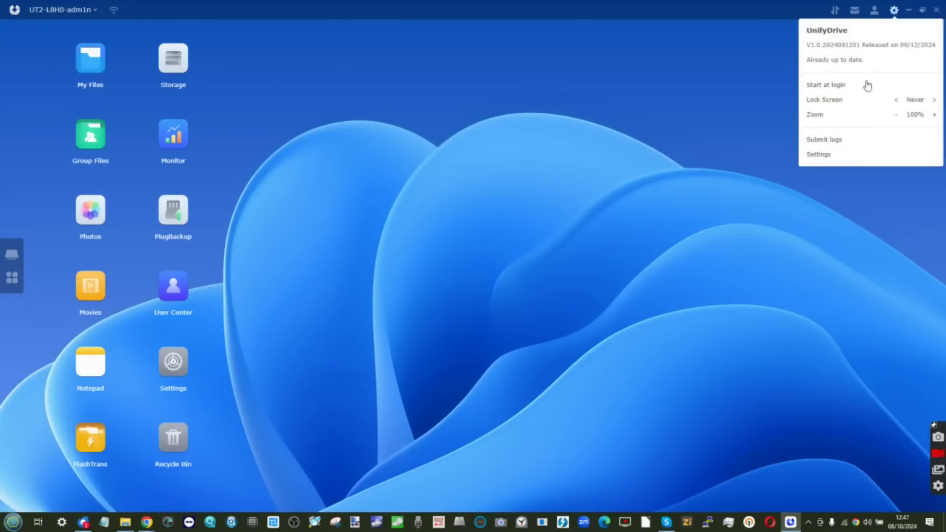
left_click(934, 116)
left_click(798, 170)
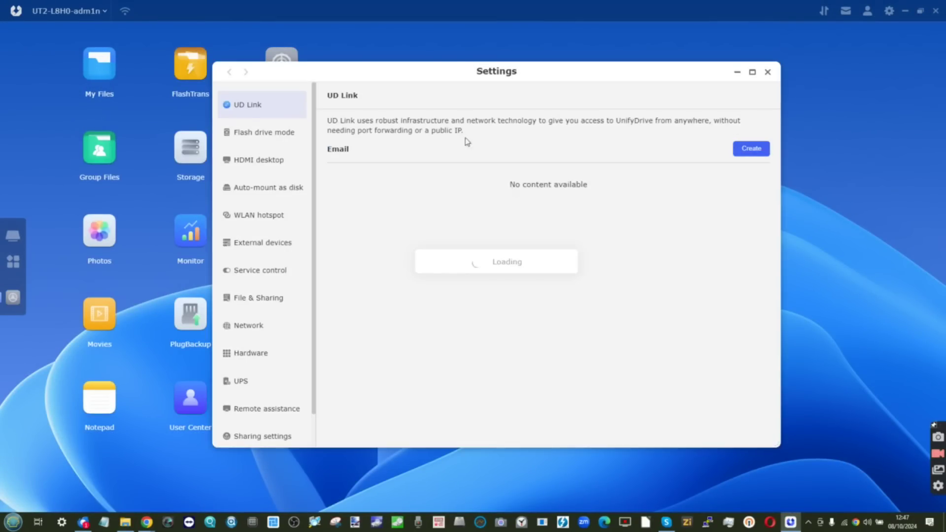
left_click(340, 129)
left_click(835, 146)
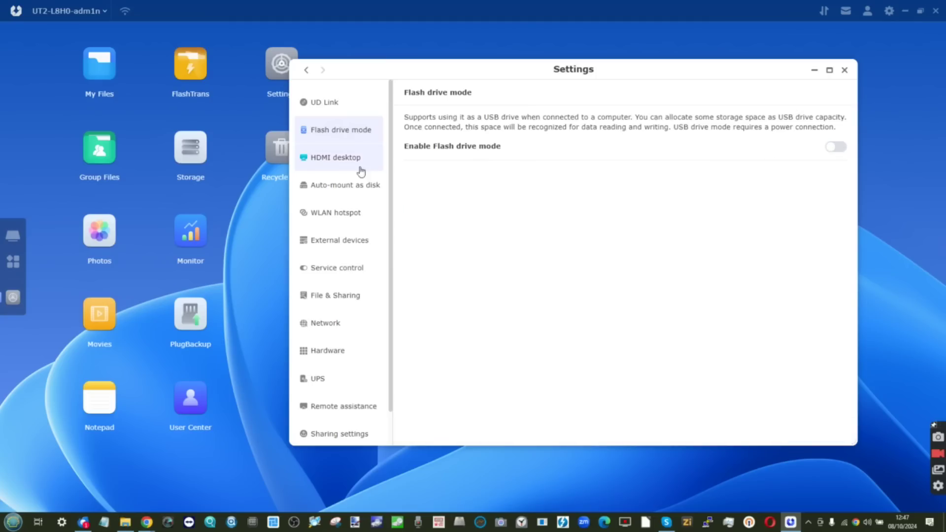
Browse HDMI desktop, auto-mount, WLAN hotspot, external devices and service control settings
left_click(331, 156)
left_click(502, 95)
left_click(585, 94)
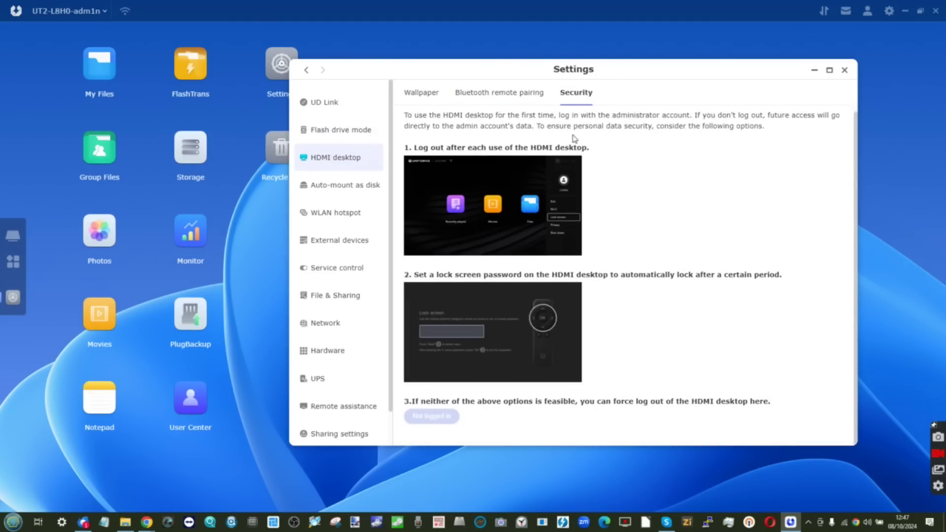
left_click(344, 183)
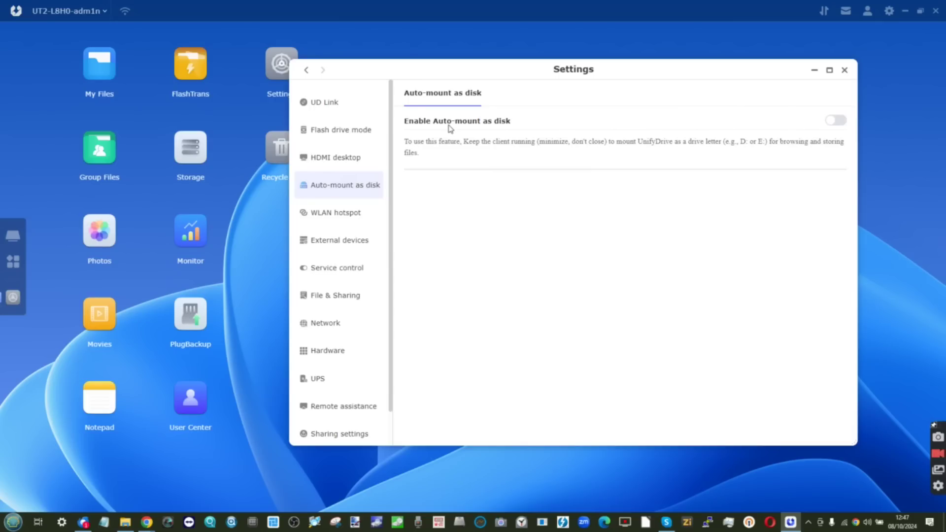
left_click(343, 213)
left_click(344, 238)
left_click(344, 270)
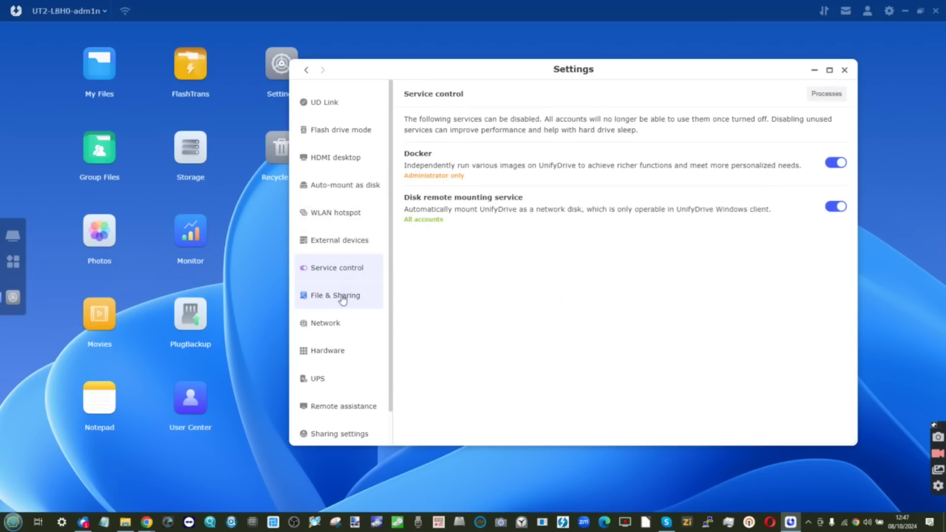
Review DLNA/SFTP/FTP sharing, power schedule, indicator and fan, auto startup and shared links
left_click(341, 298)
left_click(501, 94)
left_click(535, 94)
left_click(567, 94)
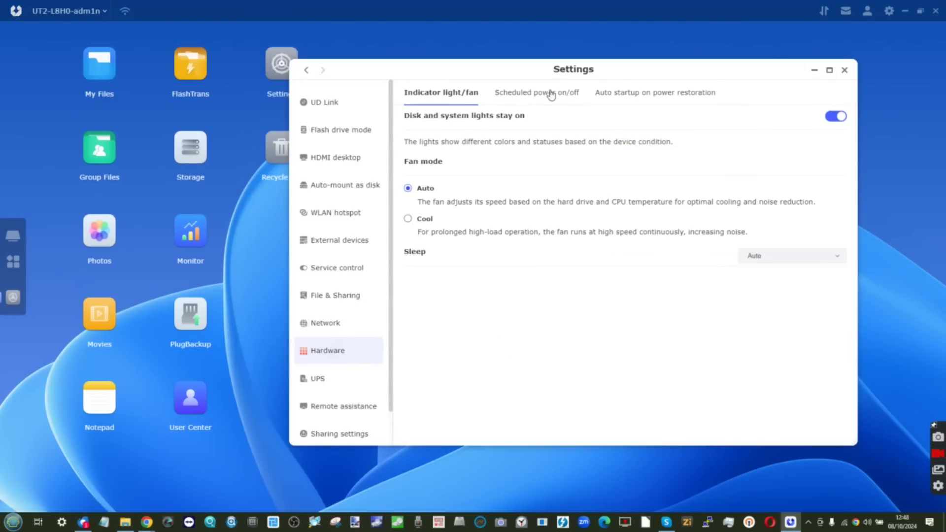
left_click(556, 96)
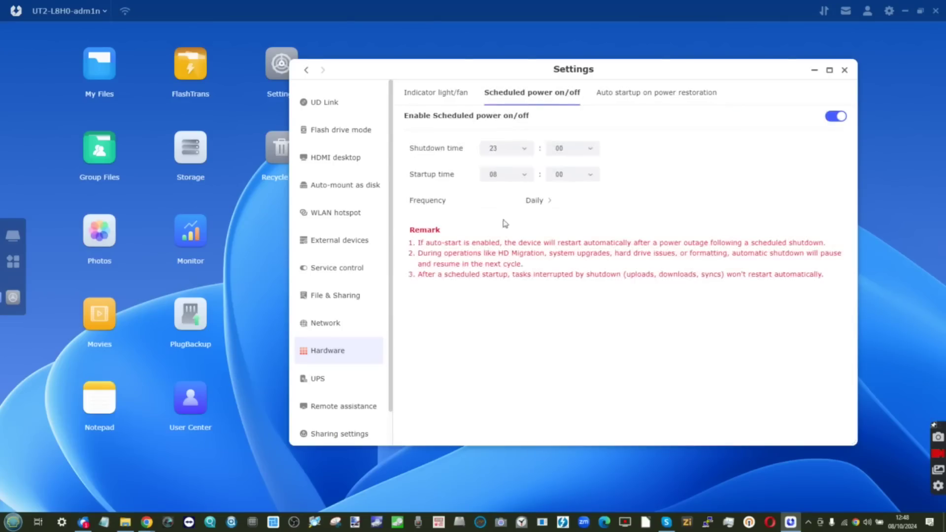
left_click(446, 94)
left_click(633, 94)
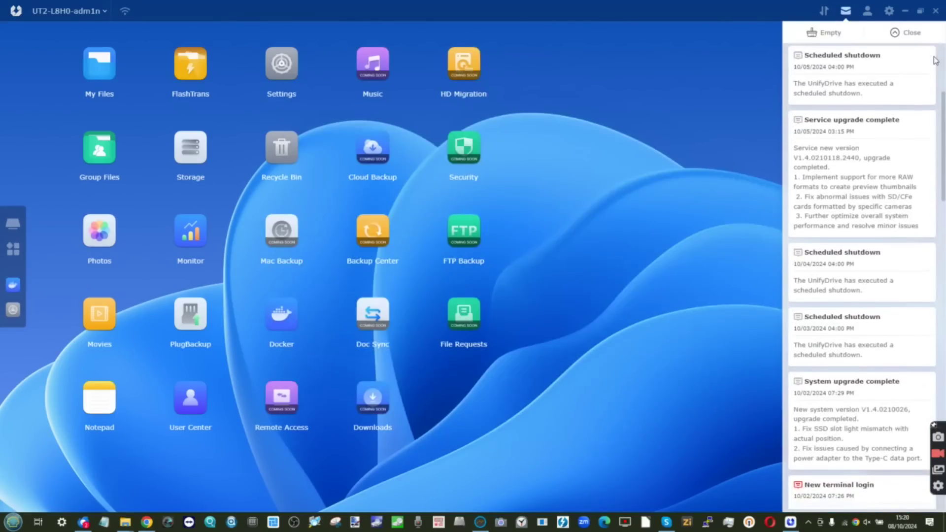
scroll(935, 60, "down", 3)
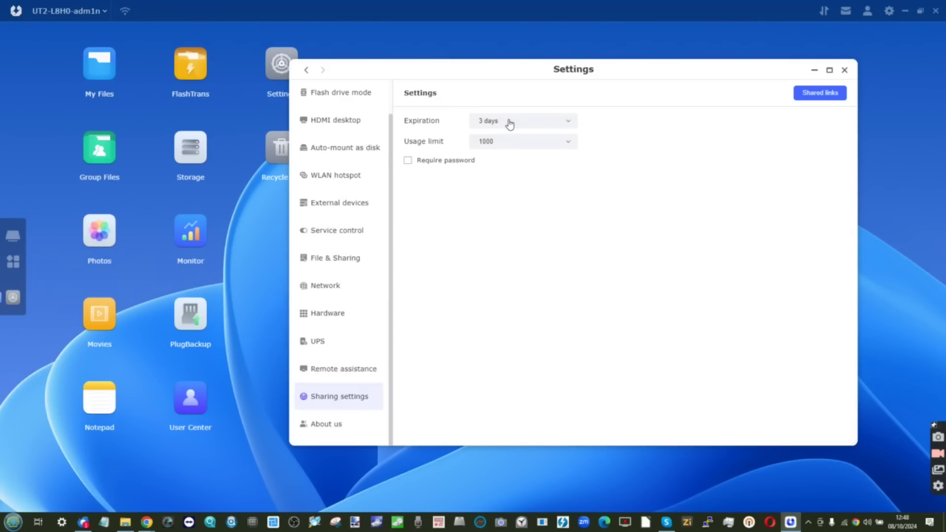
left_click(819, 93)
Check About us software updates for system and services, finding everything up to date
left_click(324, 424)
left_click(490, 93)
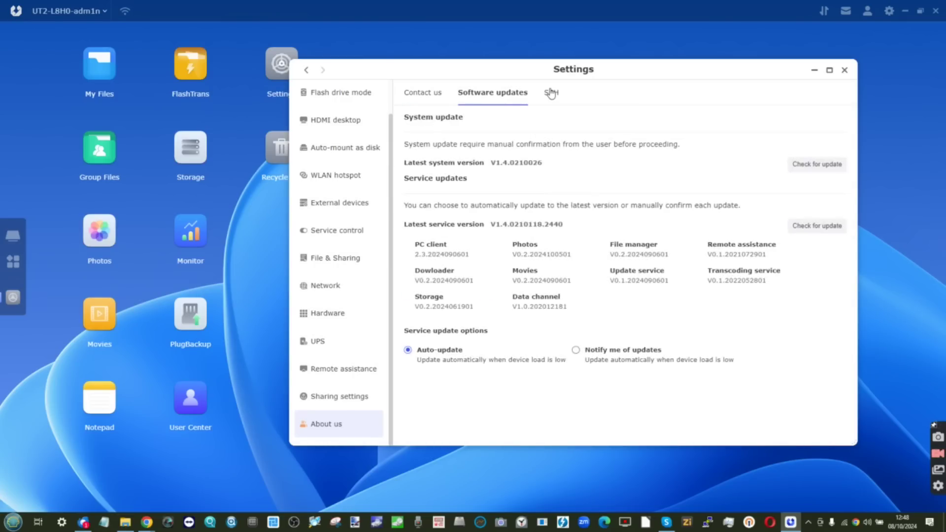
left_click(796, 166)
left_click(812, 226)
Close the settings window and view a photo's EXIF camera data
scroll(332, 130, "up", 1)
left_click(844, 69)
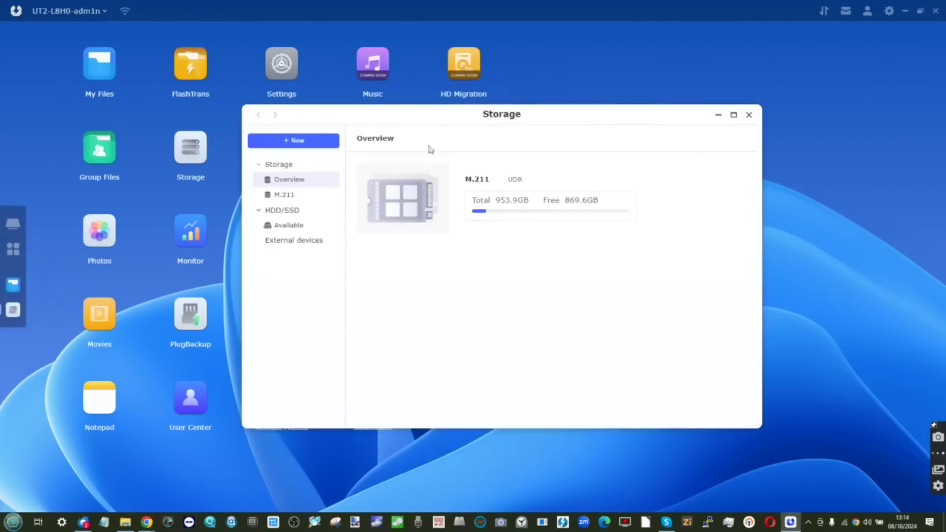
left_click(290, 193)
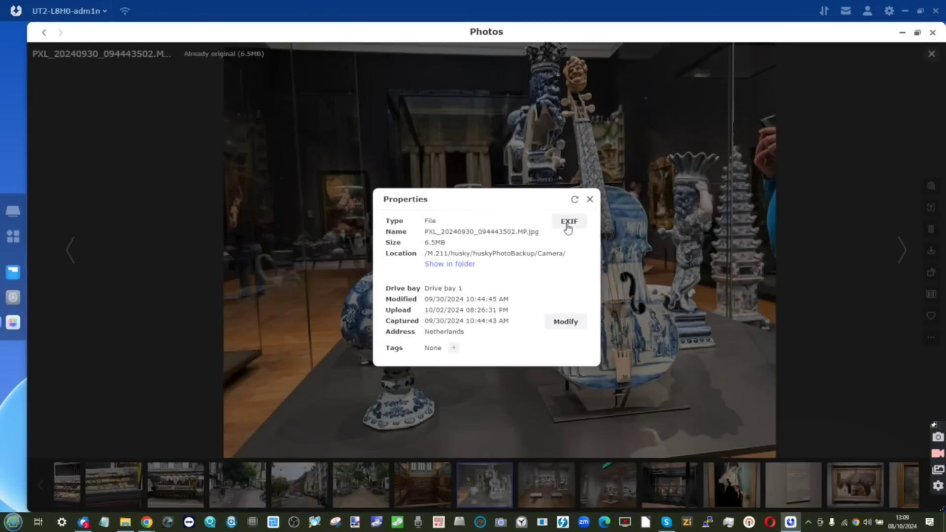
left_click(568, 225)
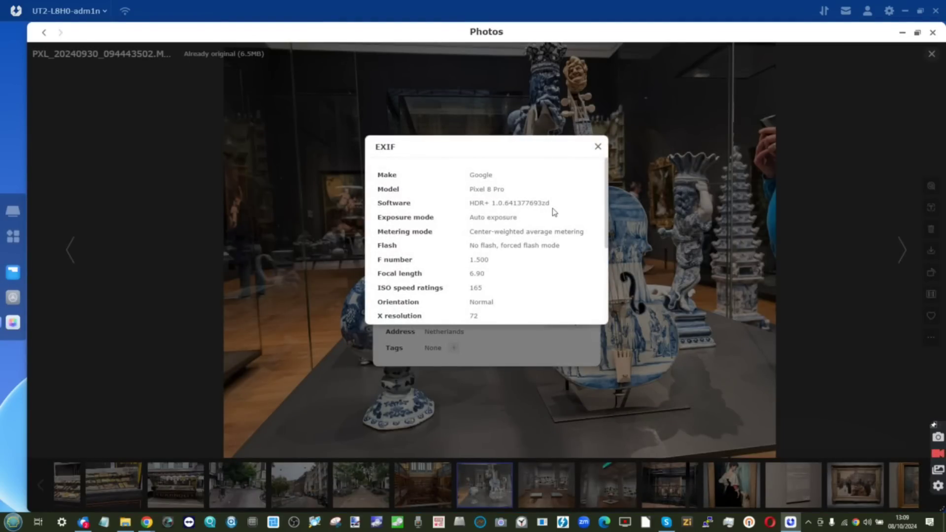
scroll(554, 212, "down", 4)
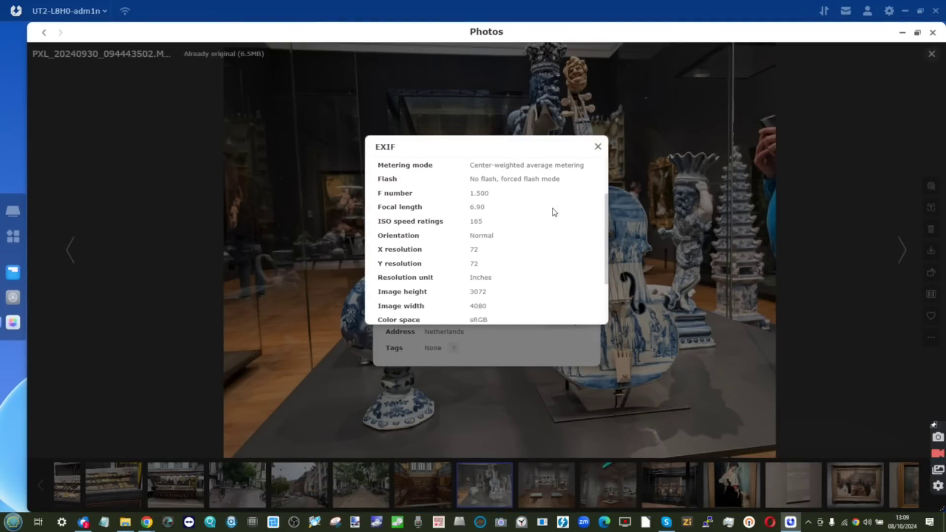
scroll(554, 212, "down", 1)
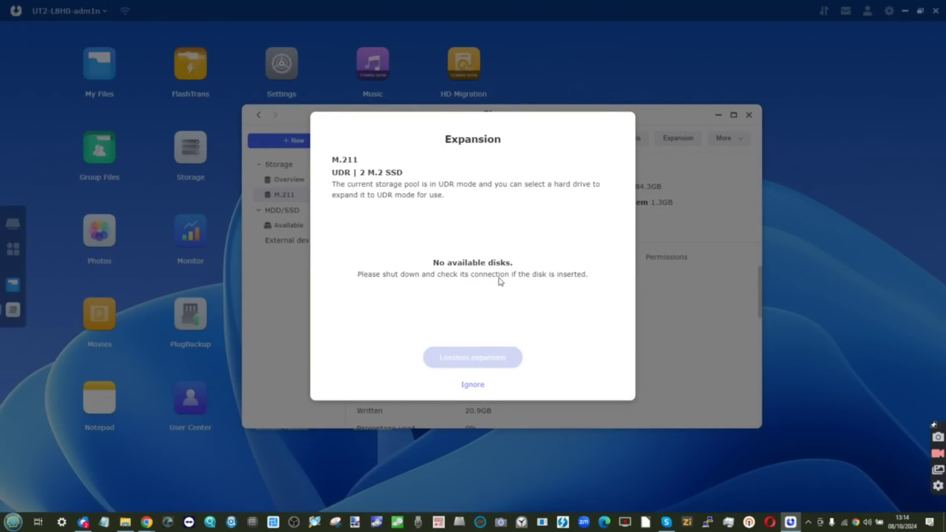
Review the M.211 UDR backup folder, SMART test, expansion, fragmentation and permissions tabs
left_click(473, 385)
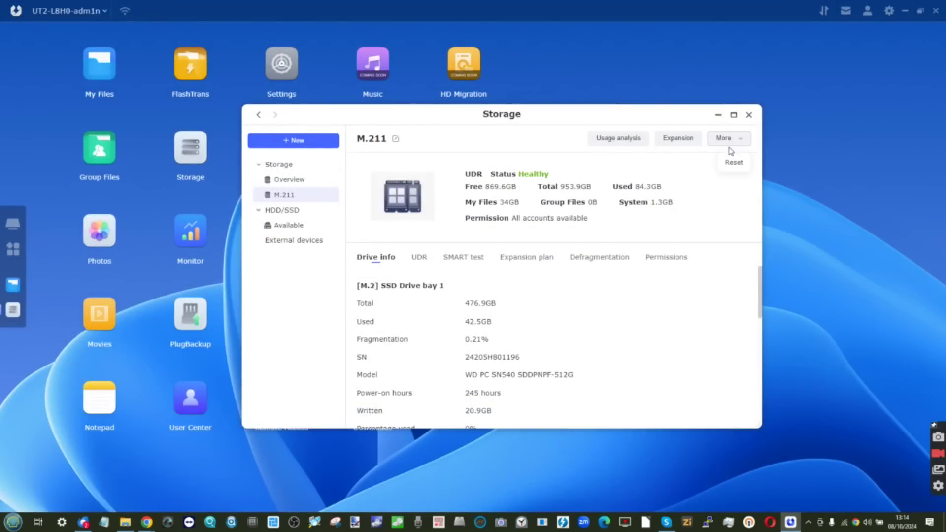
left_click(420, 256)
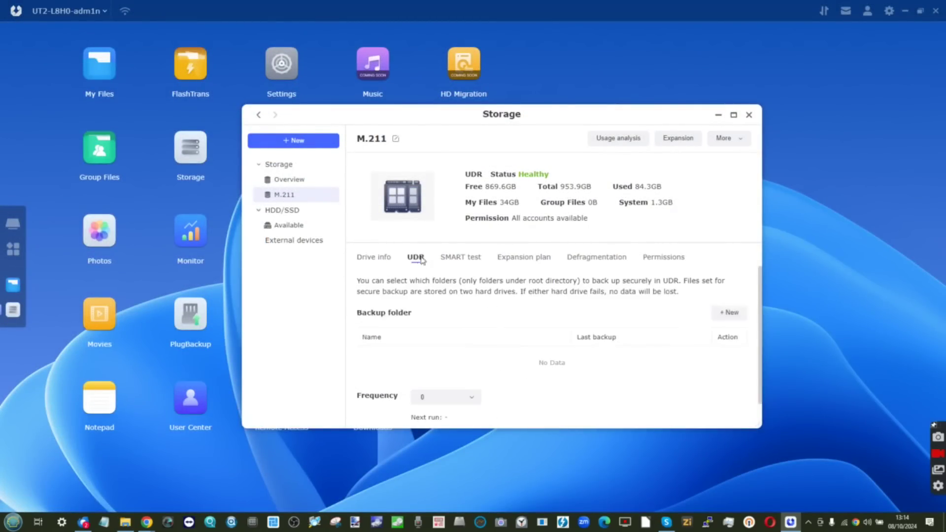
left_click(468, 259)
left_click(515, 266)
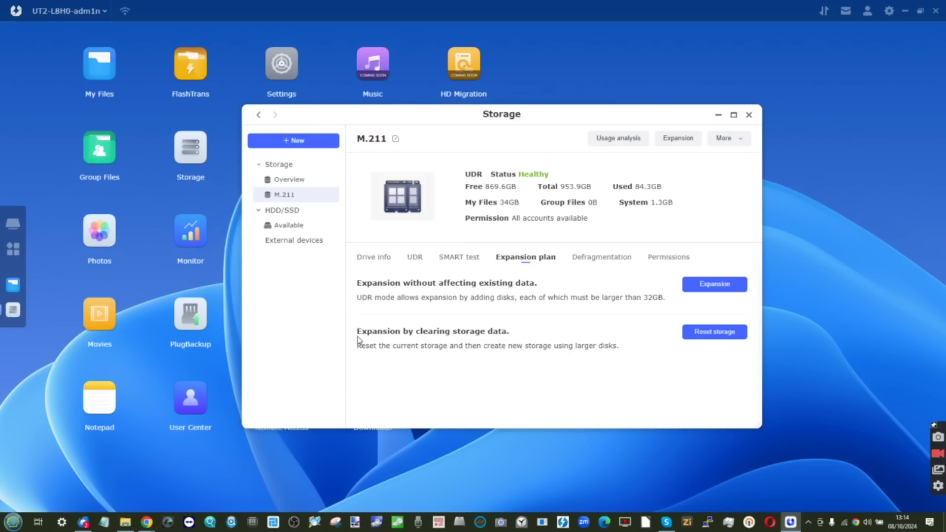
left_click(618, 263)
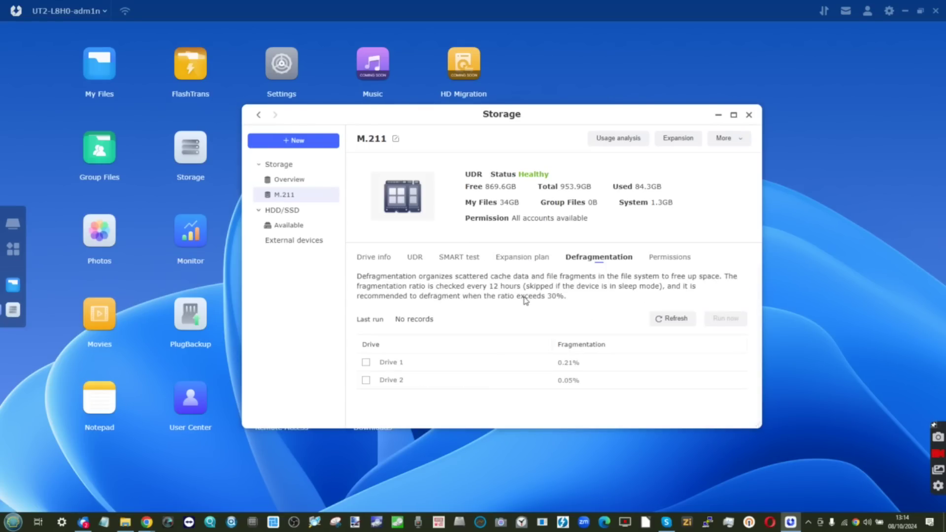
left_click(672, 257)
Check M.211 details and Available disks, then attempt + New from the storage Overview
left_click(371, 261)
left_click(284, 229)
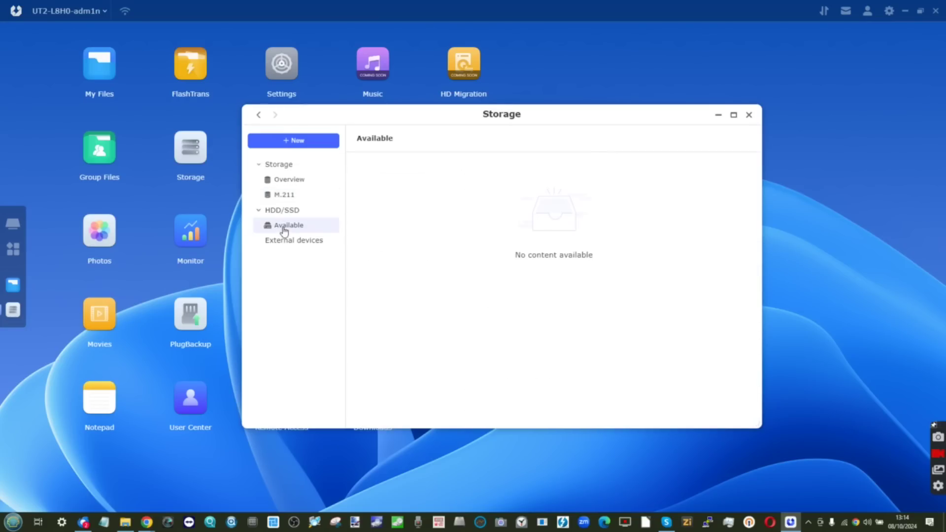
left_click(303, 241)
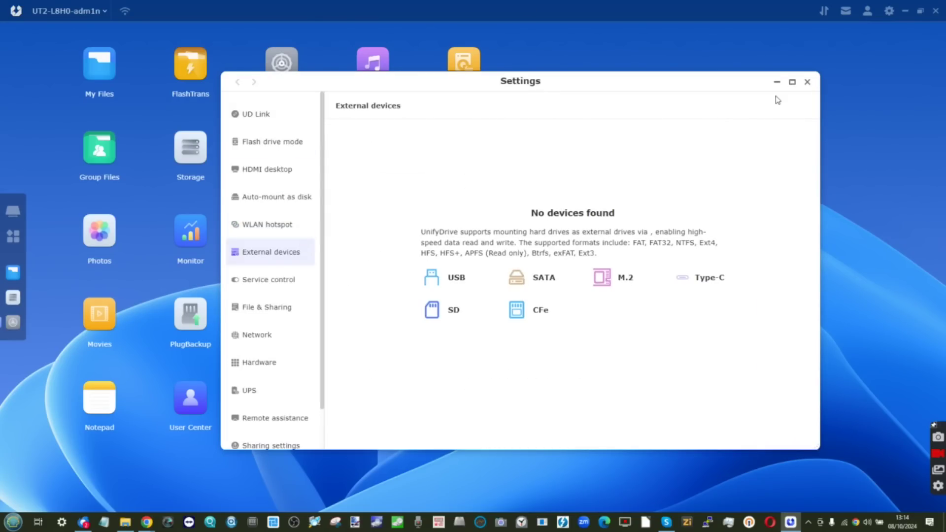
left_click(806, 81)
left_click(285, 179)
left_click(293, 141)
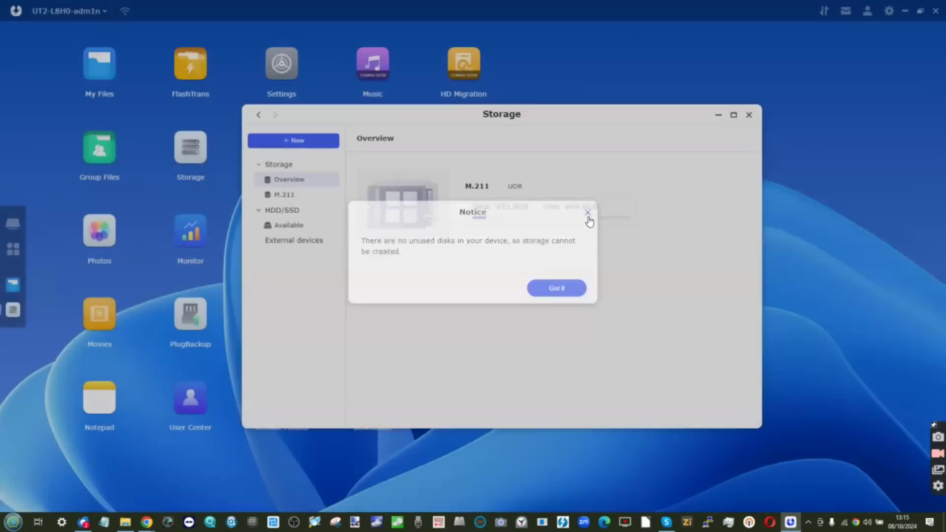
Start mapping a network drive and browse to the NAS at 192.168.0.21
left_click(588, 217)
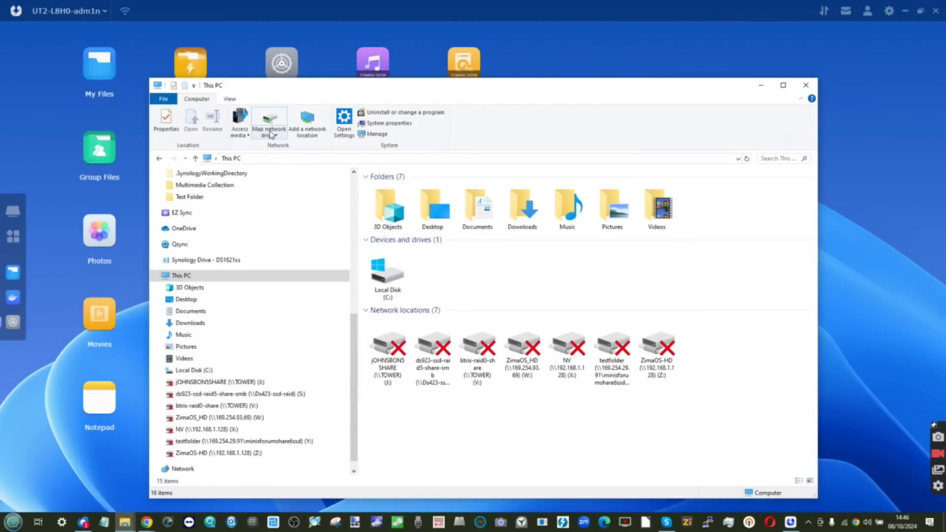
left_click(270, 134)
left_click(276, 144)
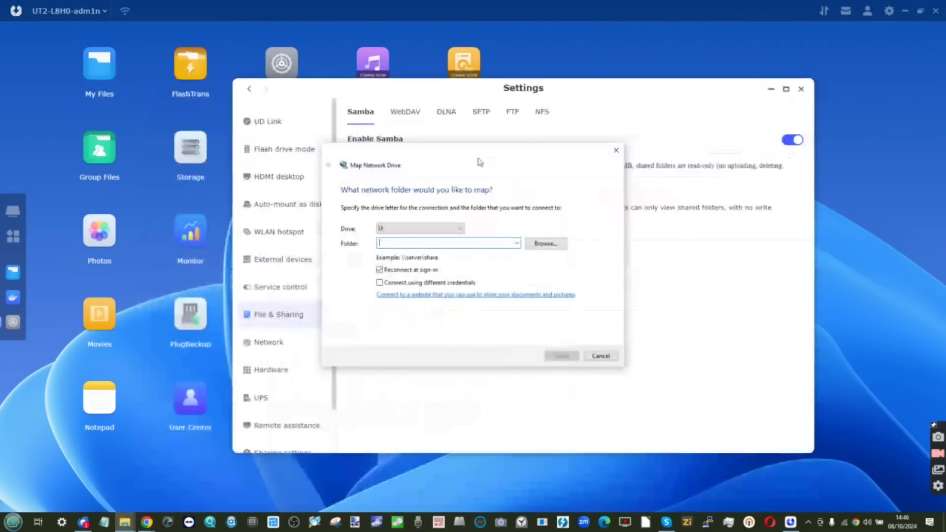
left_click_drag(479, 162, 684, 183)
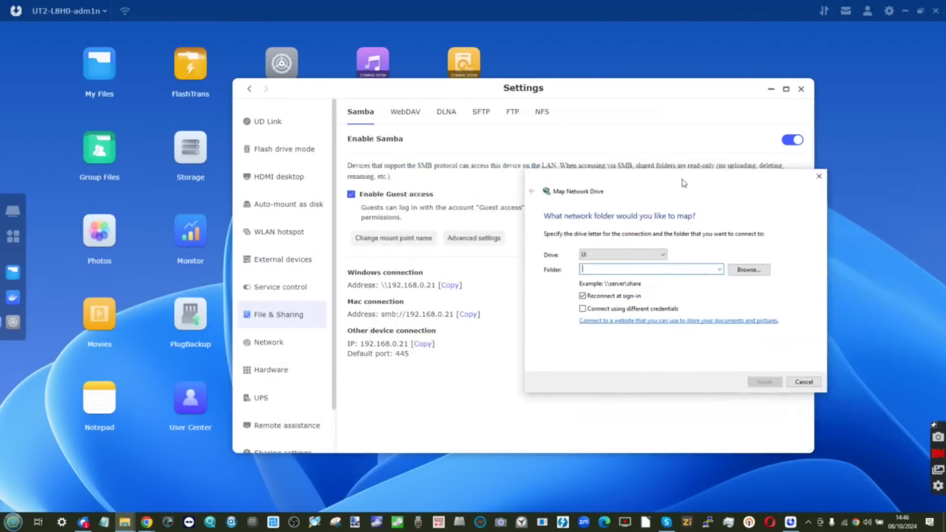
left_click(650, 269)
key("ctrl+v")
left_click(749, 268)
Enter the NAS network user name and password and remember the credentials
left_click(409, 238)
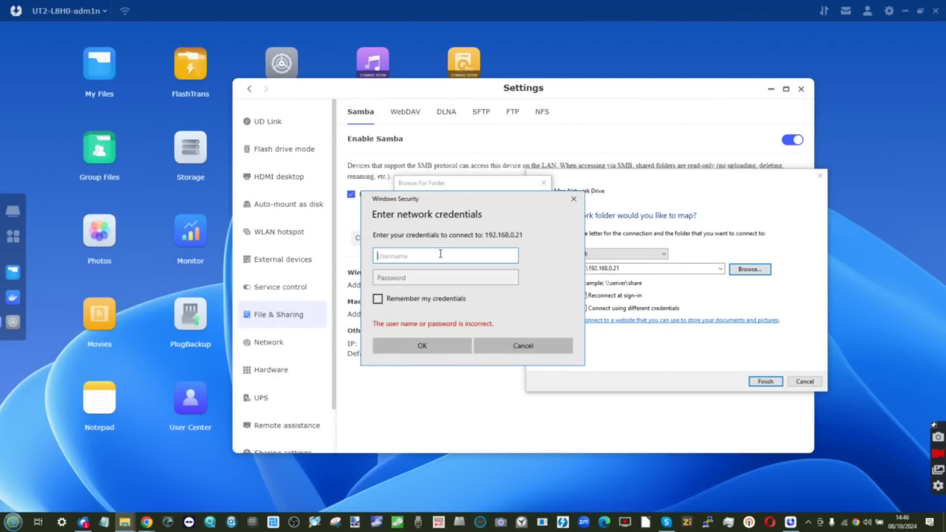
key("Tab")
type("•••")
key("Return")
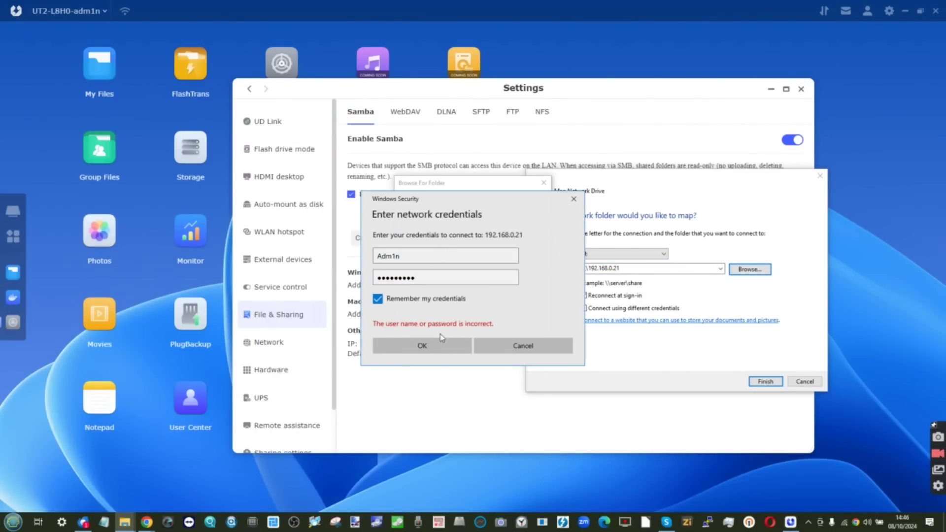
type("••••••")
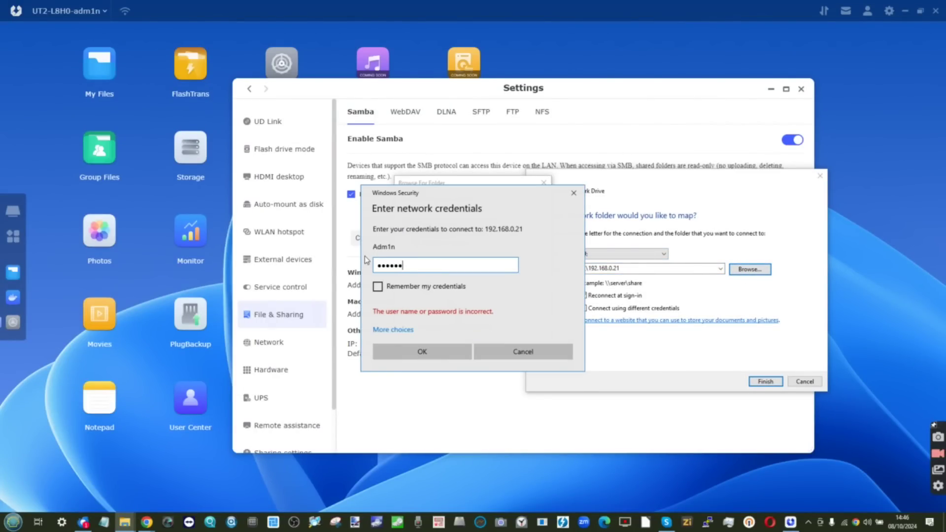
type("••••")
left_click(422, 287)
key("Return")
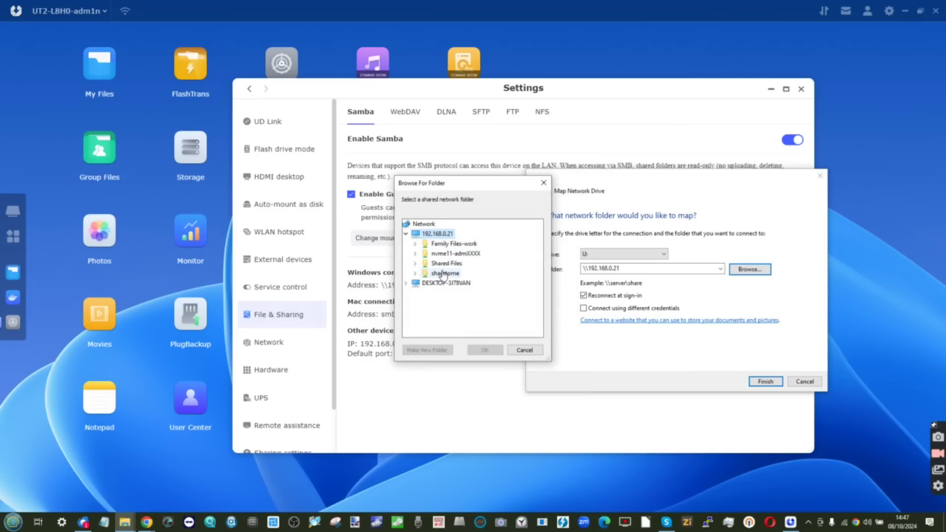
Map the nvme11-admXXXX share as drive U: and close its Explorer window
left_click(438, 264)
double_click(446, 253)
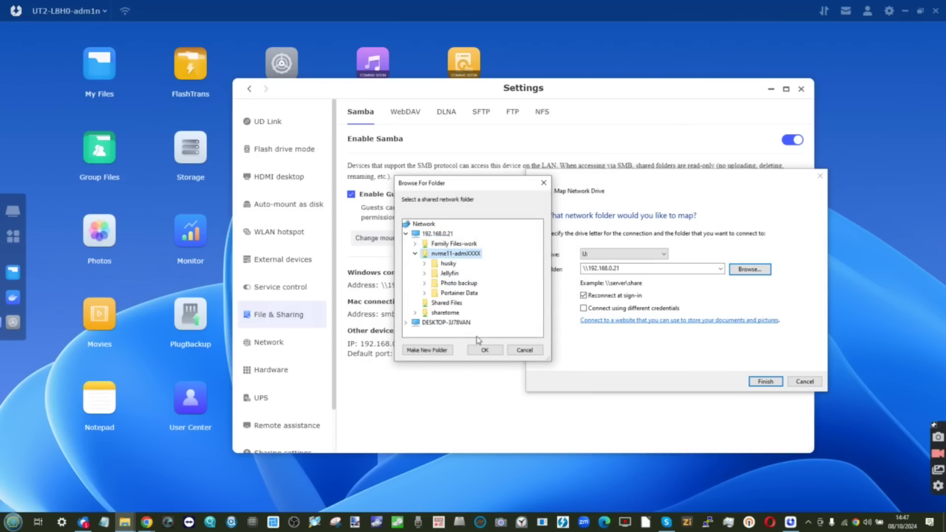
left_click(484, 349)
left_click(765, 381)
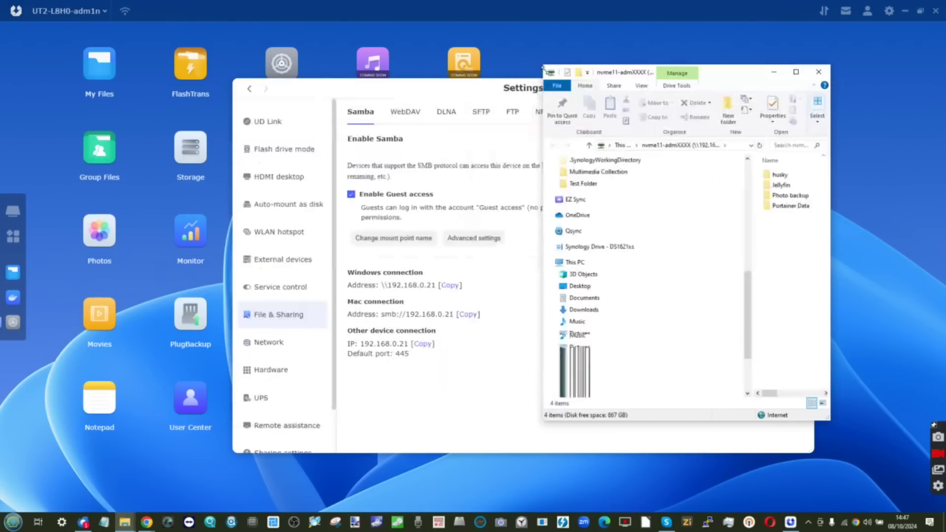
left_click(397, 522)
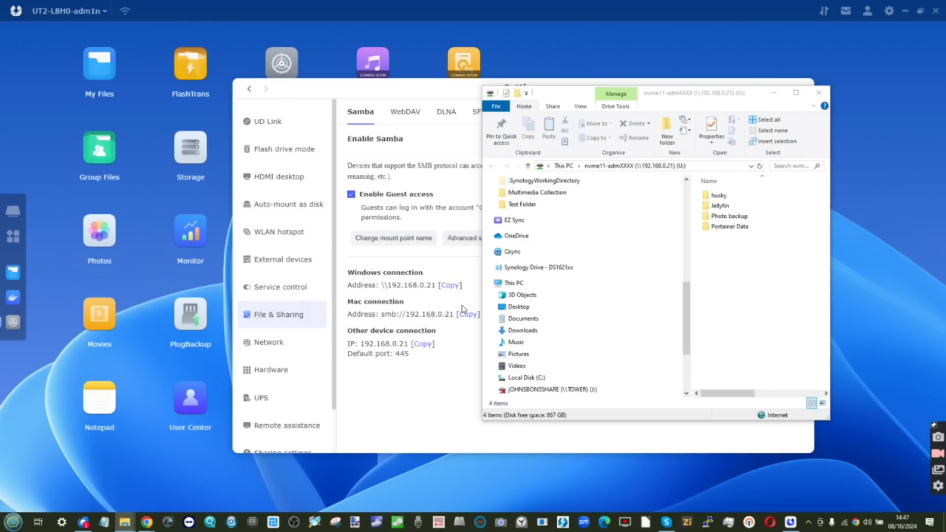
left_click(843, 522)
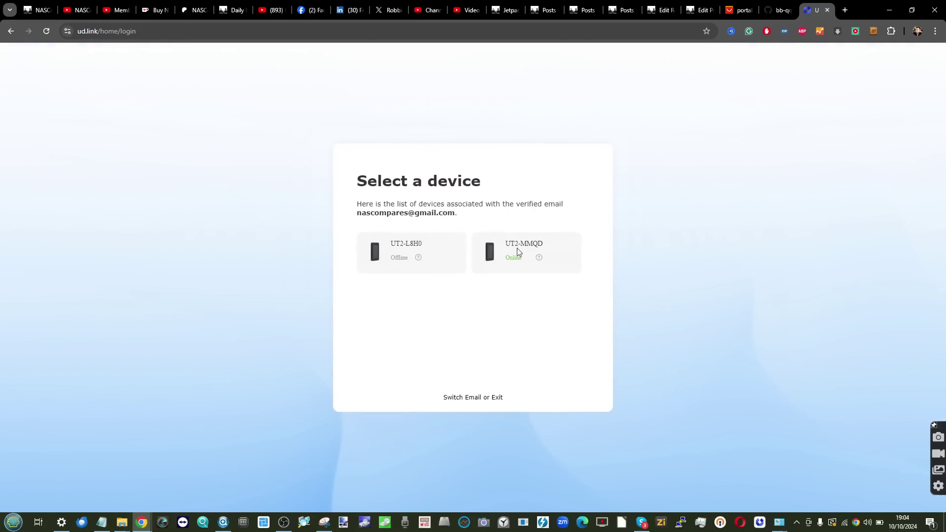
Sign in to the online UT2-MMQD NAS and dismiss the desktop client prompt
left_click(516, 252)
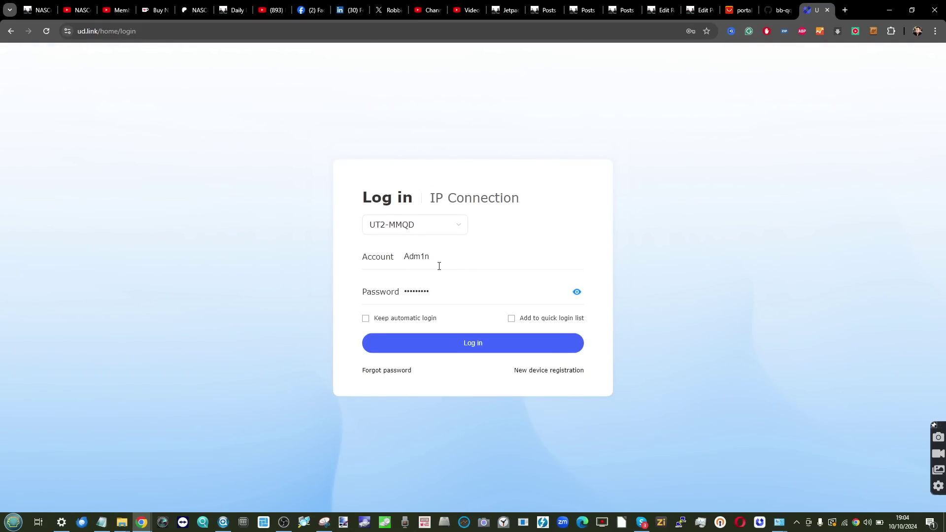
left_click(448, 349)
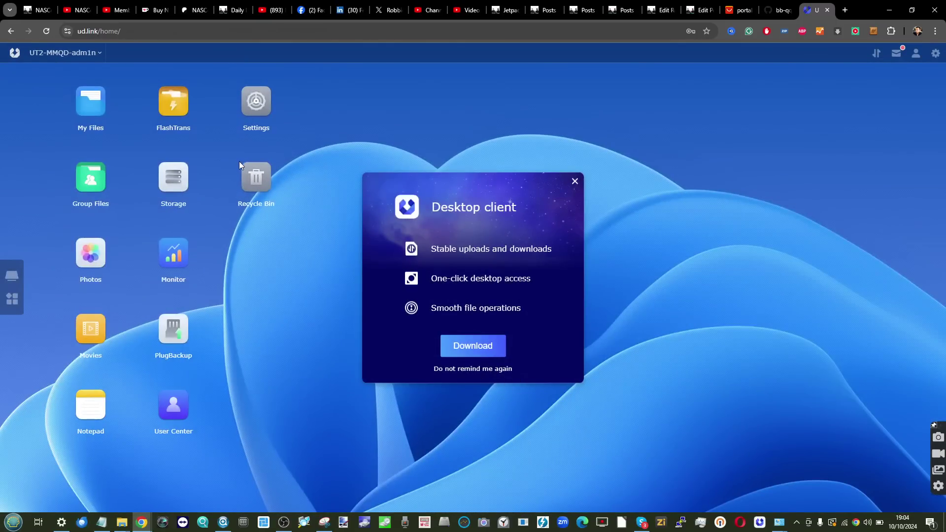
left_click(575, 182)
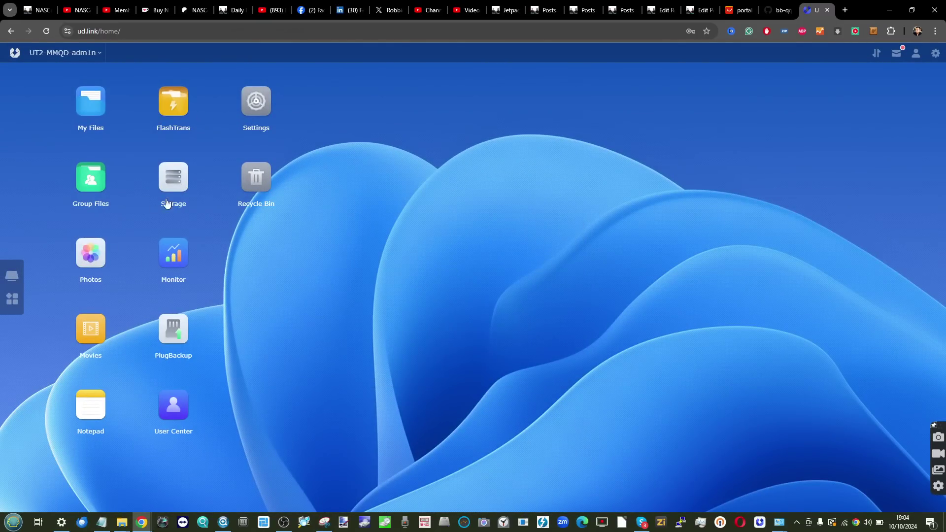
Review the Hardware power schedule and auto startup options, then return to UD Link
left_click(245, 118)
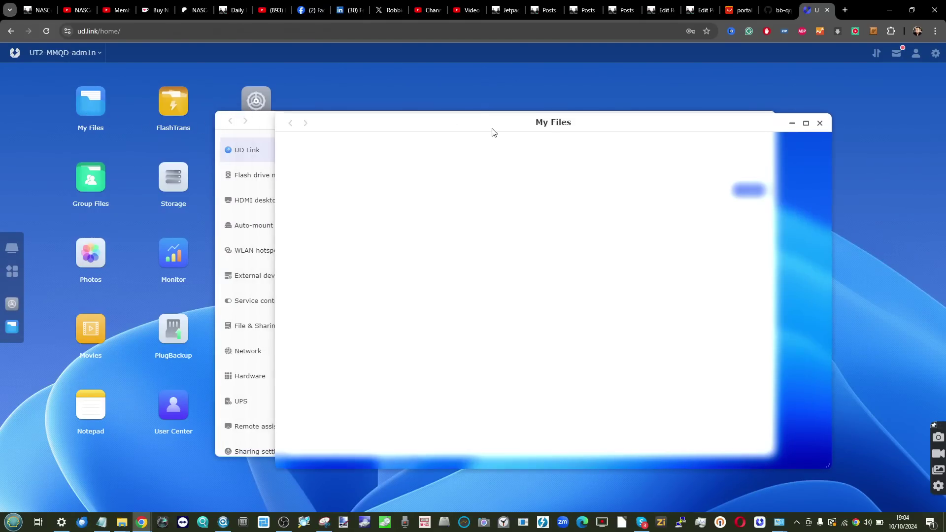
left_click_drag(490, 131, 487, 302)
left_click(274, 233)
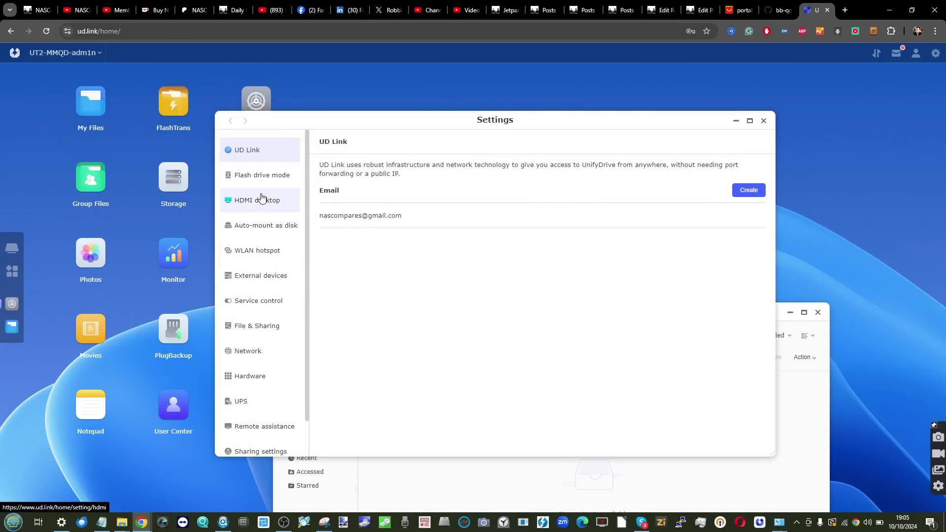
left_click(260, 375)
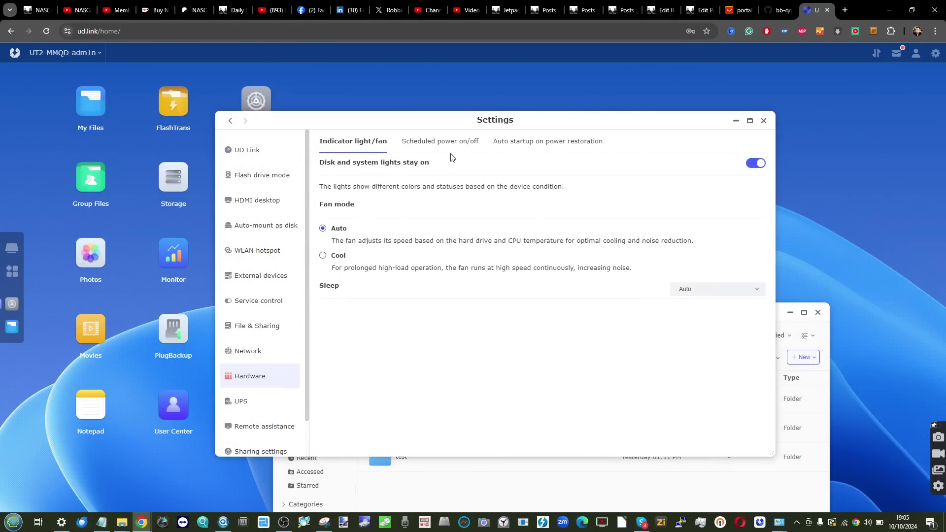
left_click(441, 142)
left_click(520, 141)
scroll(270, 251, "down", 1)
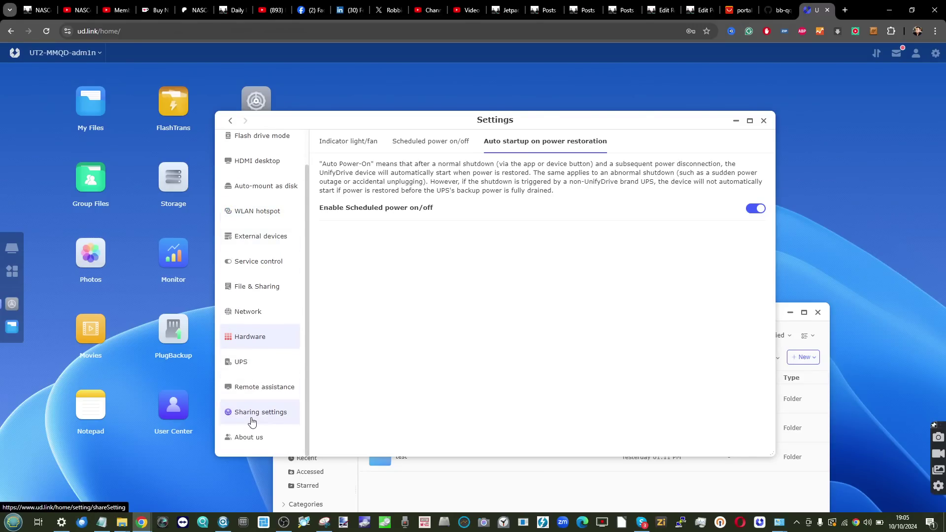
scroll(261, 296, "up", 1)
left_click(248, 150)
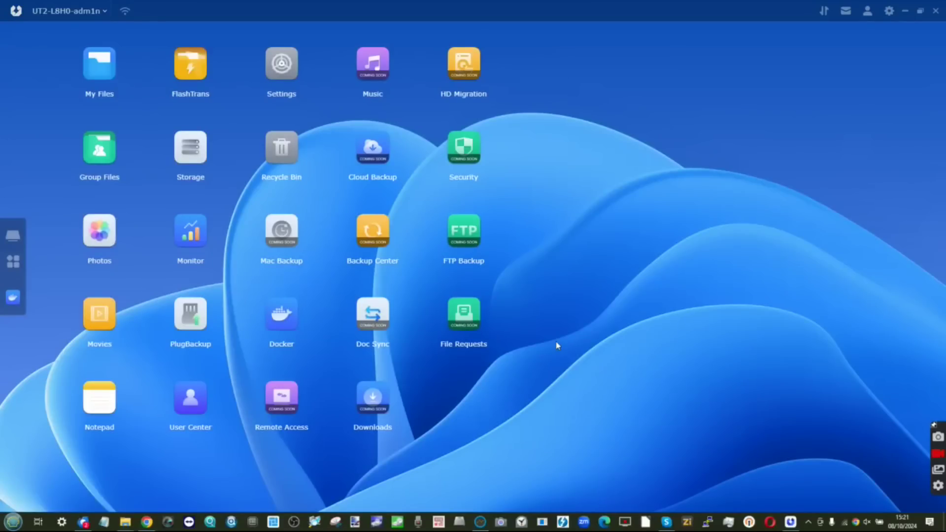
Switch on flash drive mode with 50 GB capacity on SSD1 using exFAT
left_click(281, 74)
left_click(277, 146)
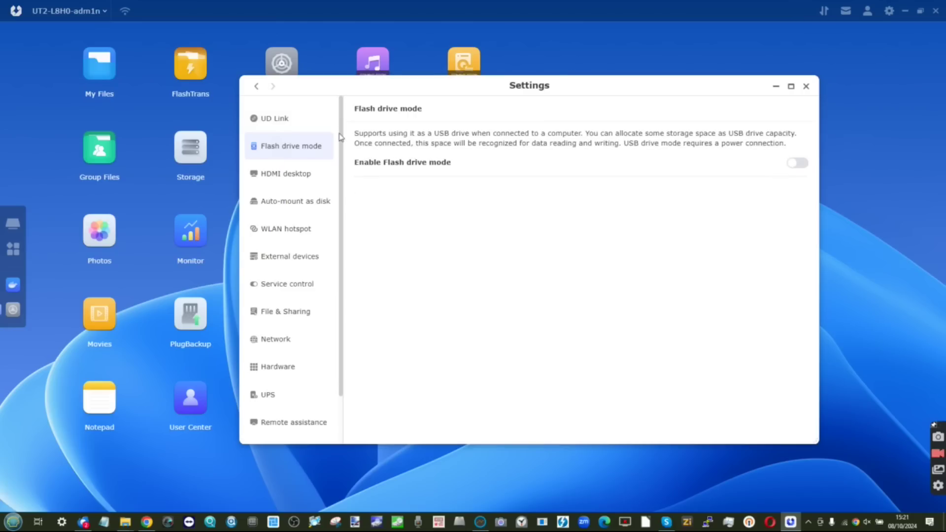
left_click(796, 164)
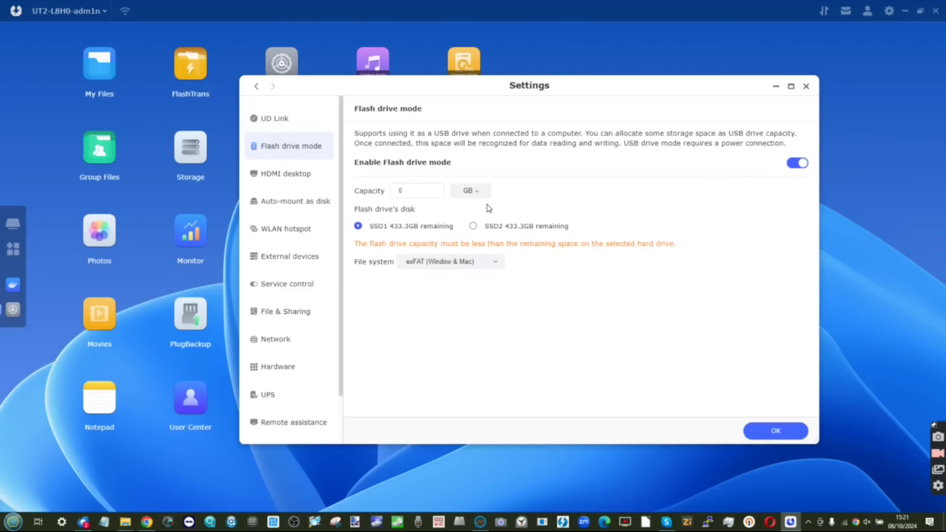
double_click(404, 189)
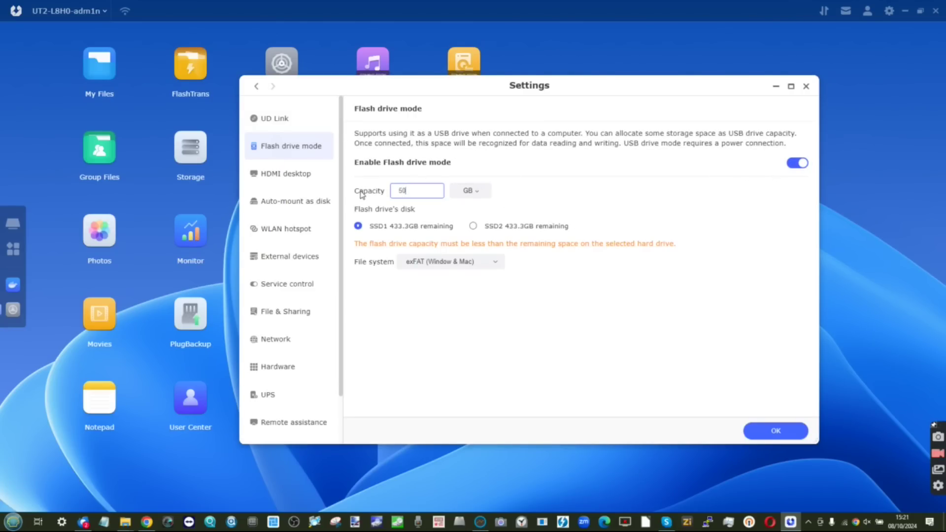
left_click(444, 266)
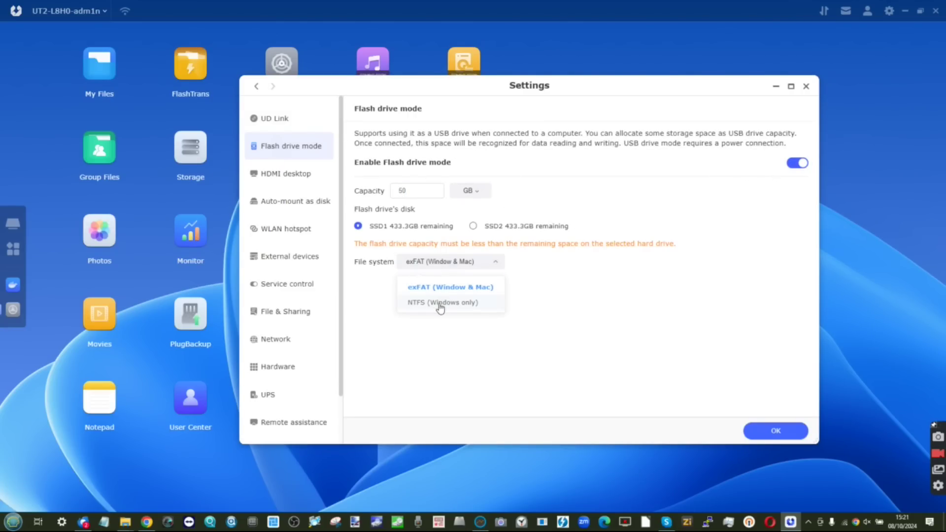
left_click(526, 283)
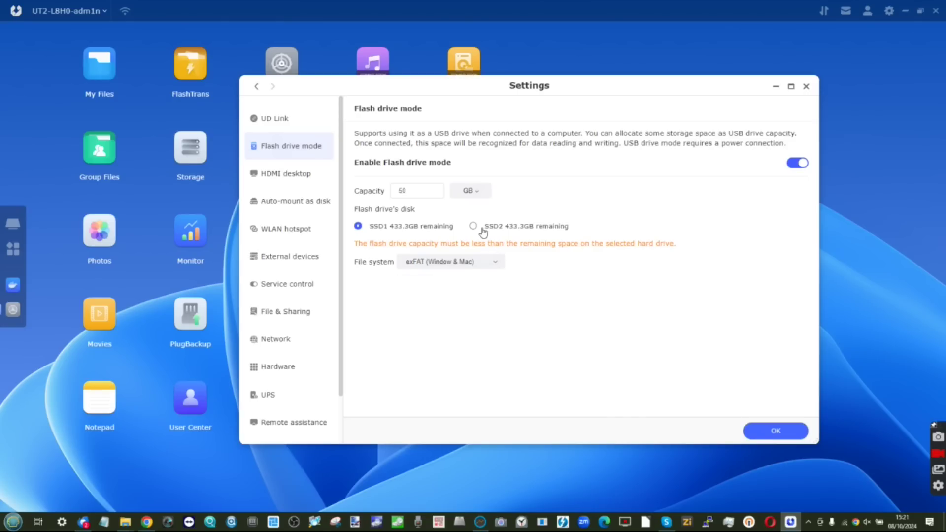
Apply the flash drive settings and wait for creating and formatting to finish
left_click(774, 430)
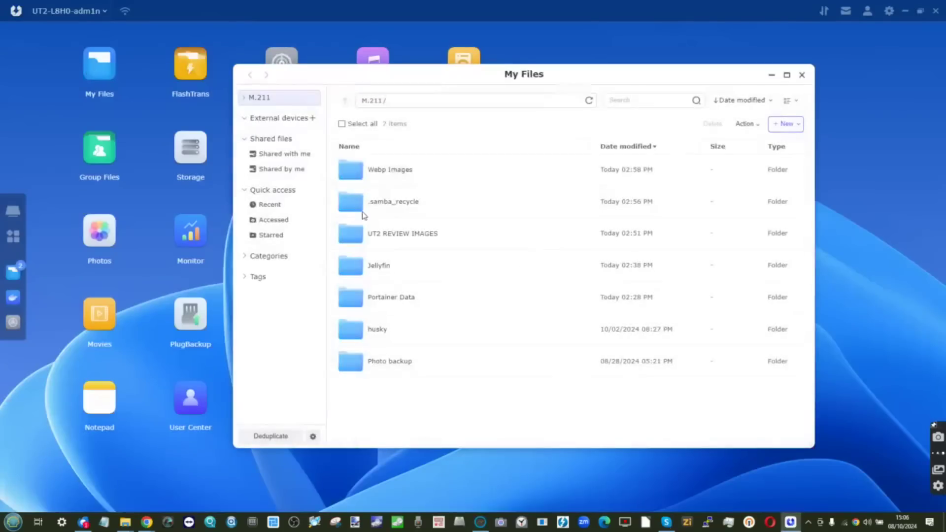
Run a background duplicate scan on UT2 REVIEW IMAGES, Webp Images and husky folders
left_click(271, 436)
left_click(439, 252)
left_click(515, 279)
left_click(498, 321)
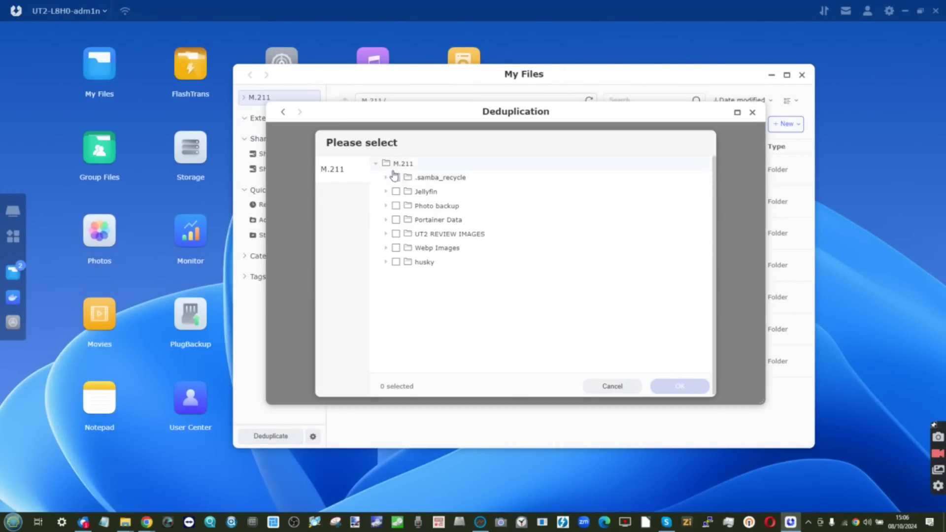
left_click(395, 233)
left_click(395, 248)
left_click(396, 261)
left_click(689, 389)
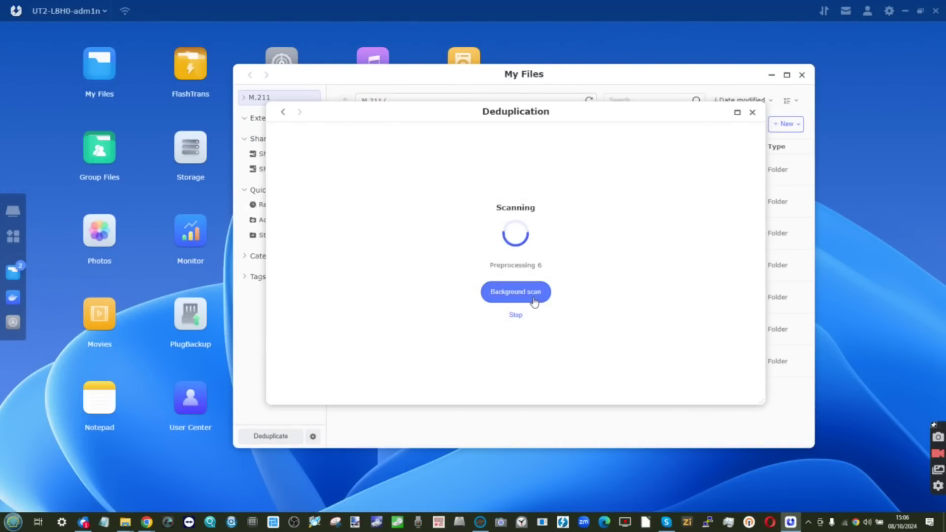
left_click(531, 295)
Check the duplicate scan's progress, then browse the UDR backup and sorting settings
left_click(271, 437)
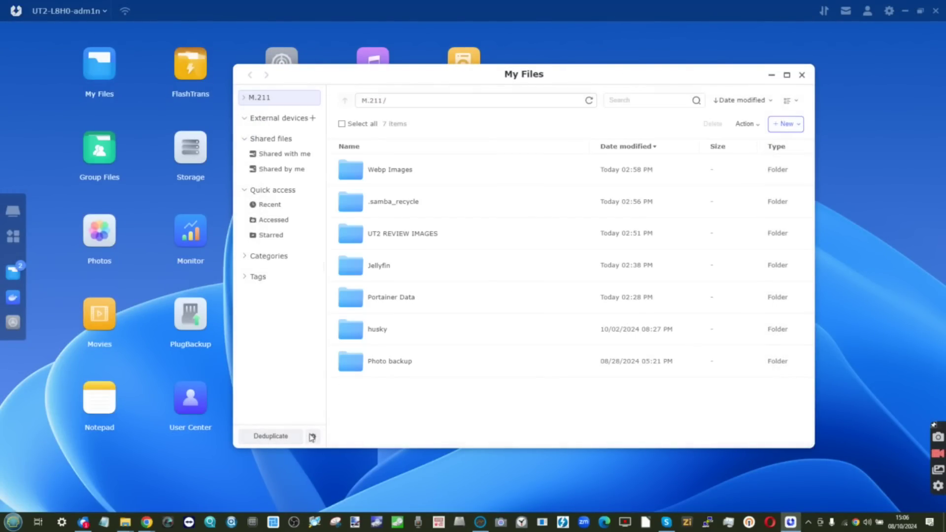
left_click(512, 295)
left_click(312, 436)
left_click(256, 138)
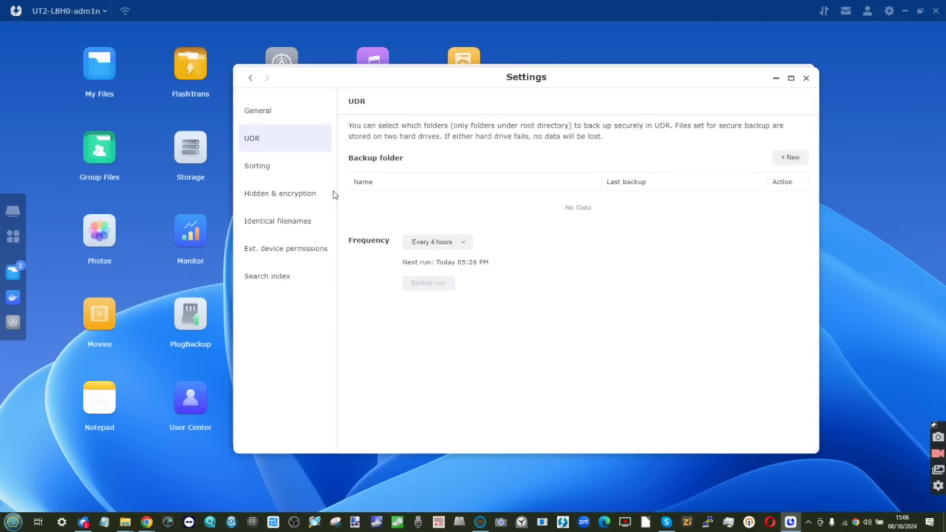
left_click(258, 166)
Create a password-protected encrypted folder named new-enc-folder
left_click(286, 193)
left_click(366, 251)
left_click(523, 224)
type("new-enc-folder")
left_click(519, 247)
type("***********")
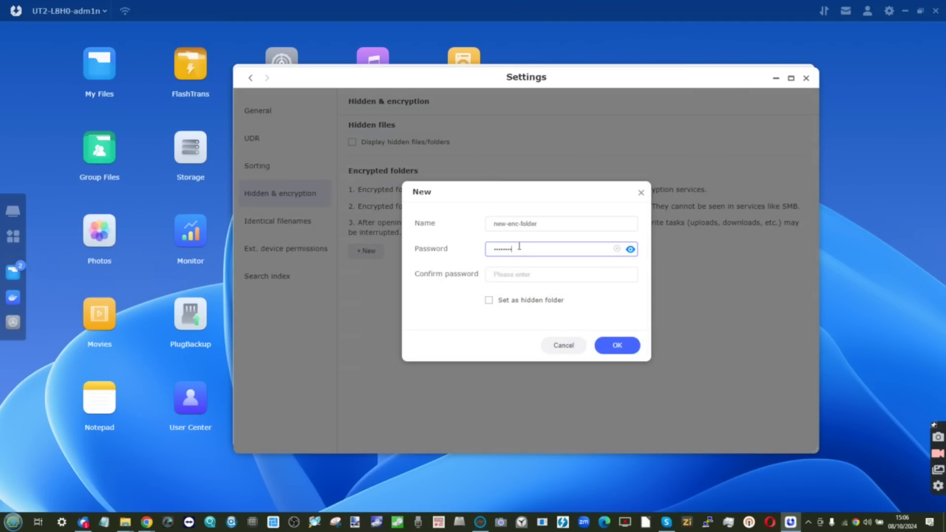
key("Tab")
type("***********")
left_click(604, 344)
Lock new-enc-folder and confirm that opening it now asks for password verification
right_click(368, 178)
left_click(412, 220)
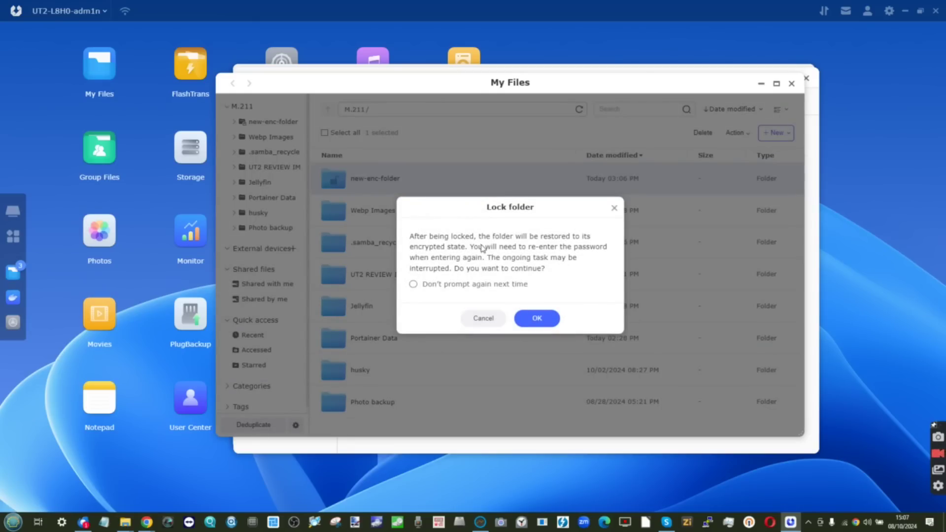
left_click(537, 318)
right_click(383, 178)
left_click(413, 201)
key("Escape")
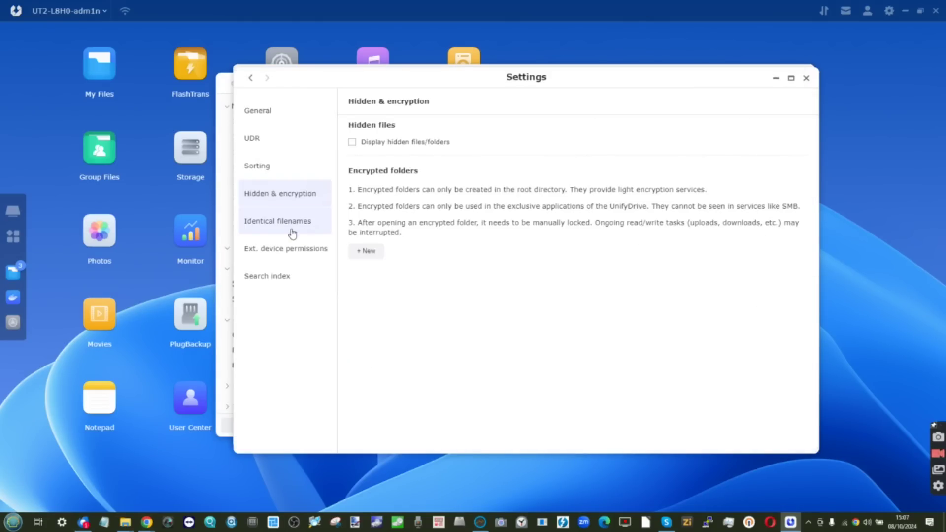
Review external device permissions, update the full-text search index, and check file list layouts
left_click(295, 248)
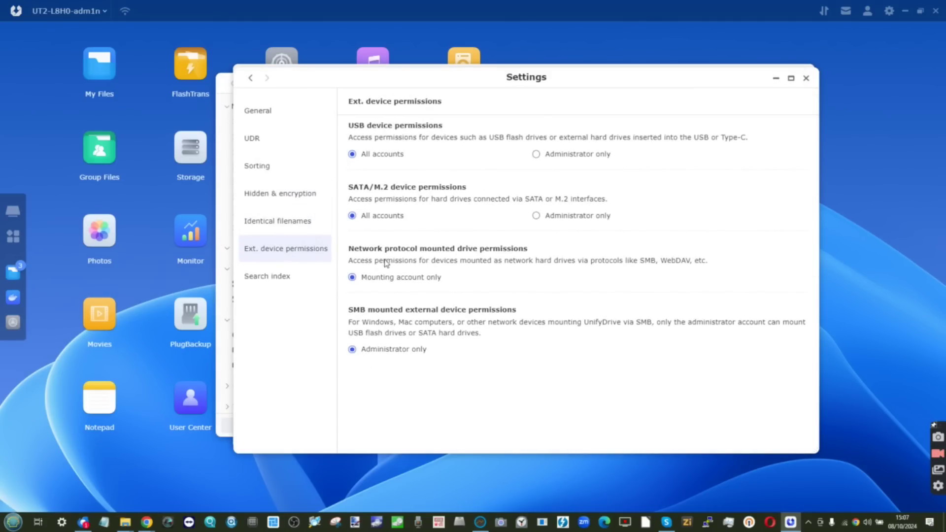
left_click(276, 275)
left_click(422, 236)
left_click(261, 110)
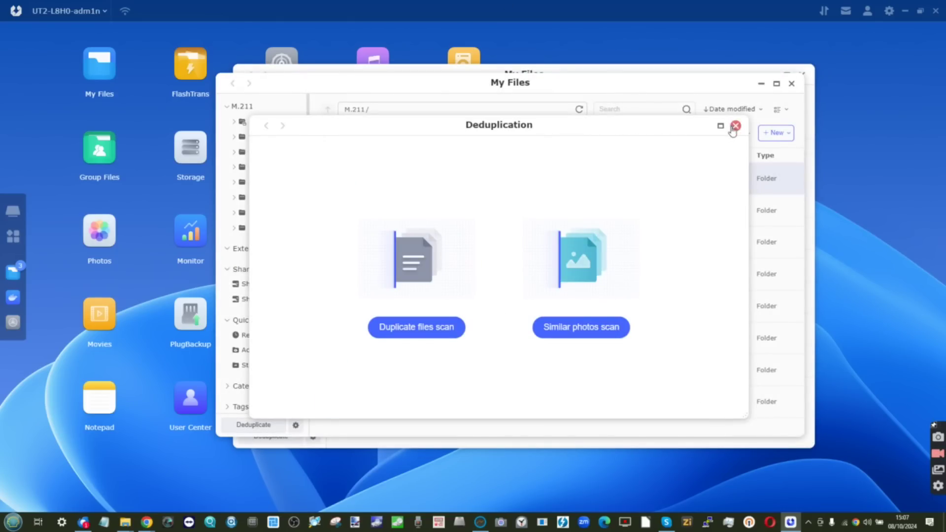
left_click(735, 126)
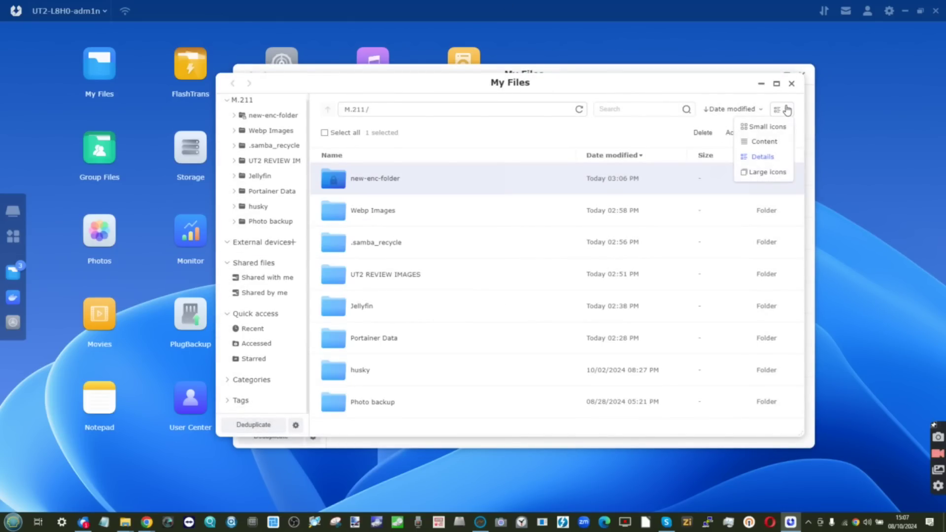
left_click(295, 425)
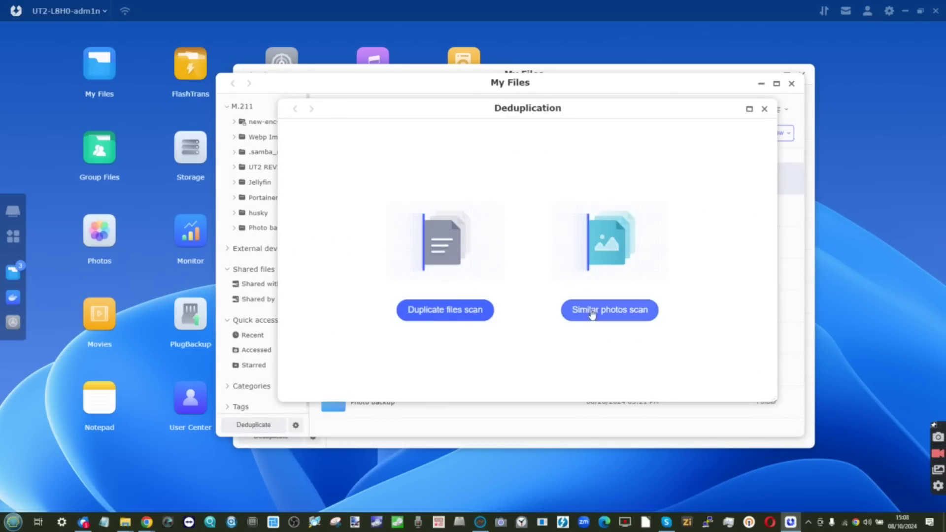
Run a similar-photos scan on the Photo backup and Webp Images folders
left_click(593, 313)
left_click(527, 282)
left_click(491, 309)
left_click(408, 216)
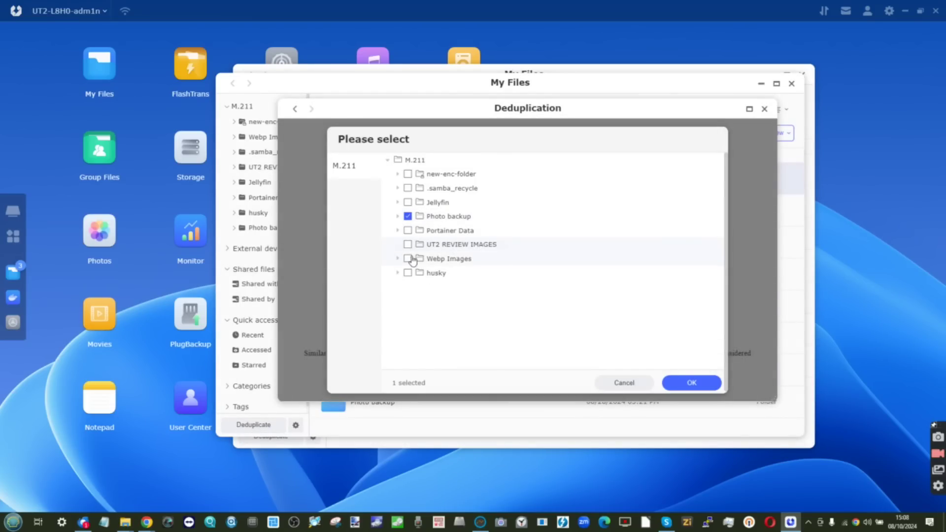
left_click(407, 258)
left_click(691, 383)
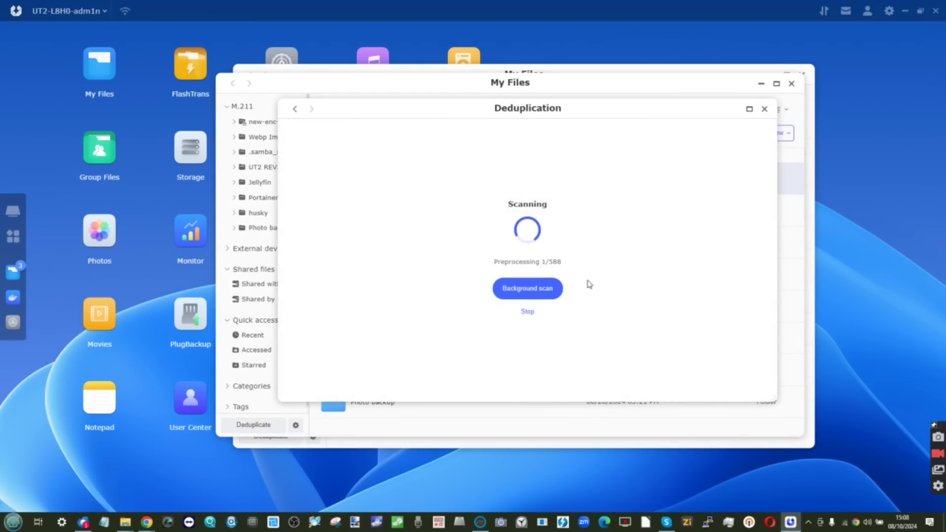
left_click_drag(601, 117, 714, 109)
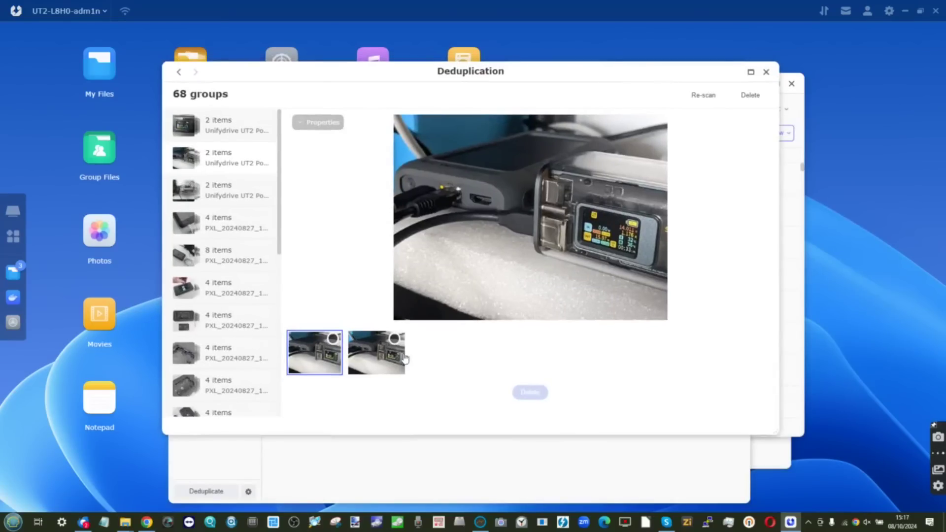
Compare the two copies in the first duplicate group, including their file properties
left_click(404, 358)
left_click(331, 365)
left_click(319, 123)
left_click(385, 370)
left_click(315, 359)
left_click(369, 358)
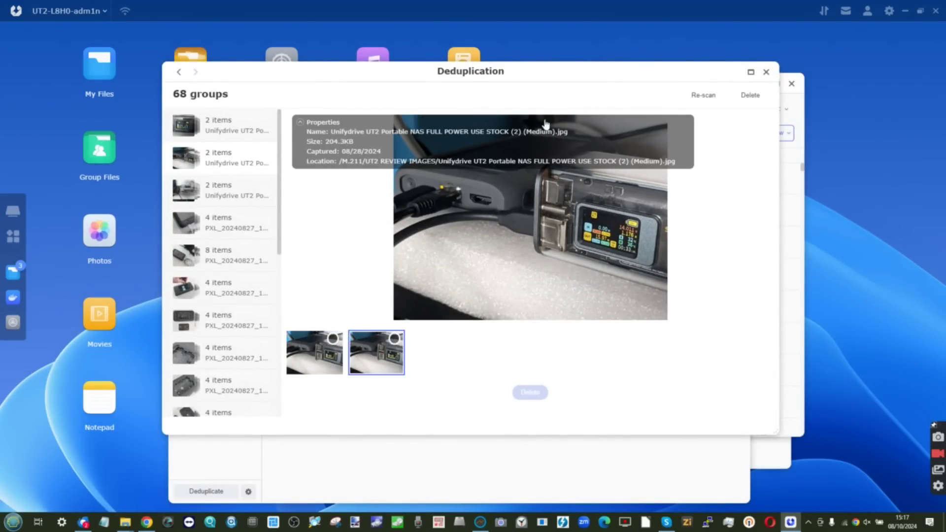
left_click(325, 347)
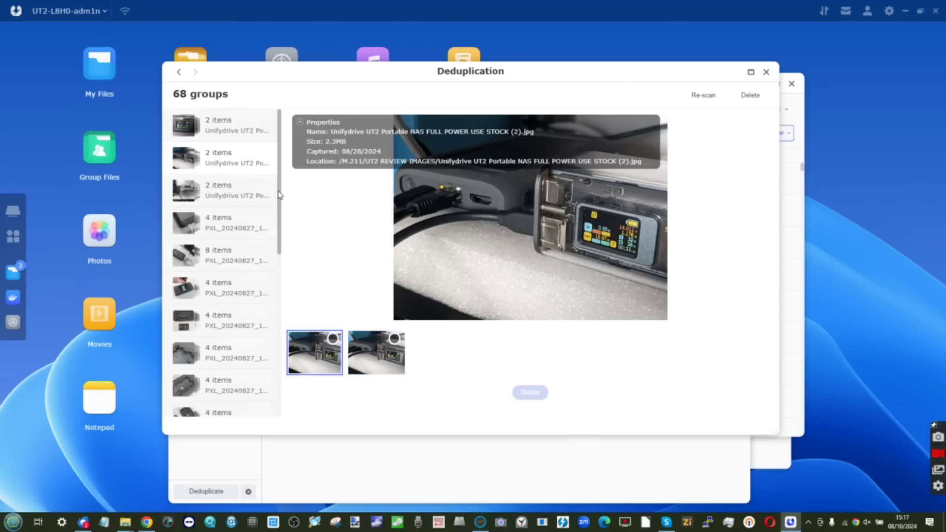
Compare the four photos in the fifth duplicate group
scroll(245, 230, "down", 5)
left_click(200, 254)
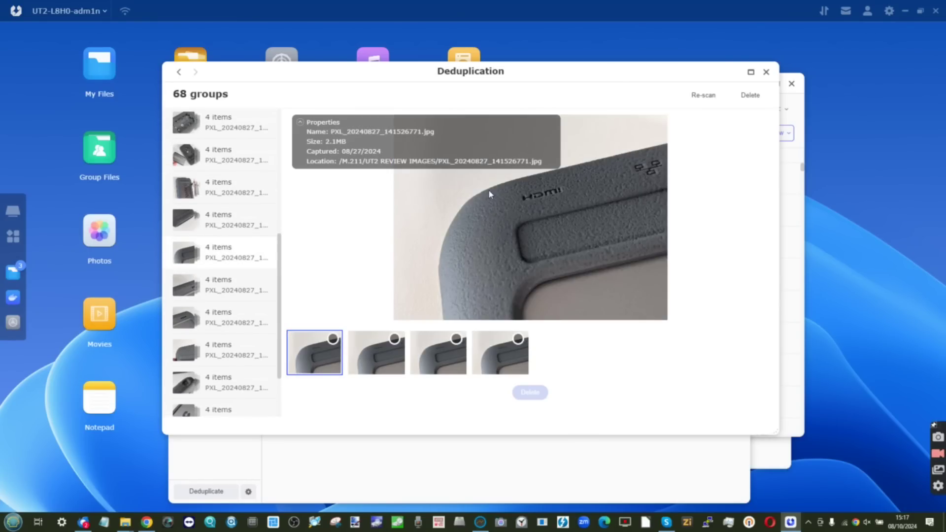
left_click(377, 372)
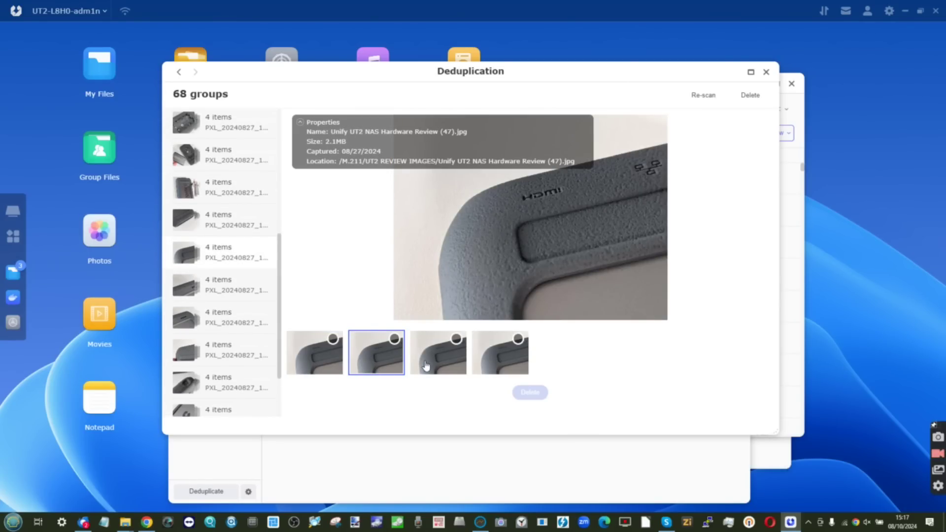
left_click(426, 365)
left_click(510, 367)
left_click(438, 372)
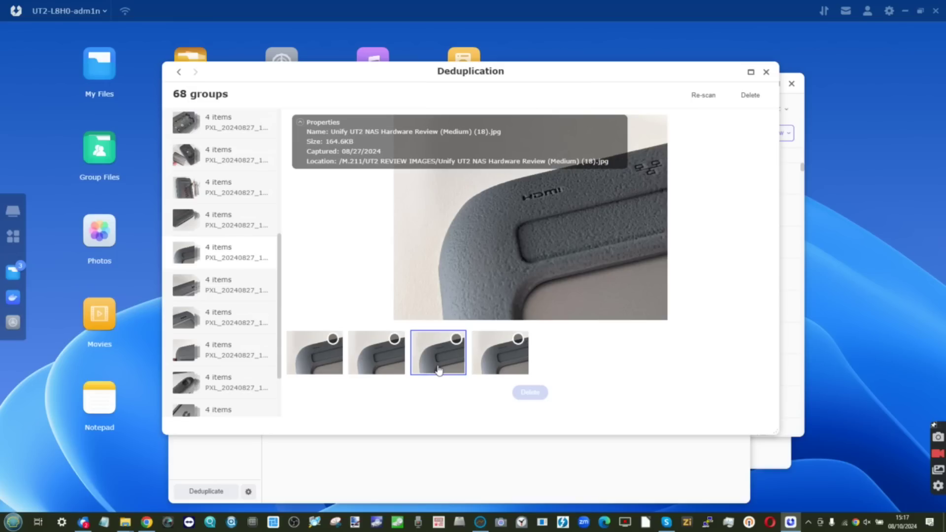
left_click(370, 369)
left_click(317, 367)
left_click(397, 361)
left_click(433, 364)
left_click(503, 366)
Preview each copy in the last duplicate group of the list
scroll(209, 370, "down", 2)
left_click(197, 411)
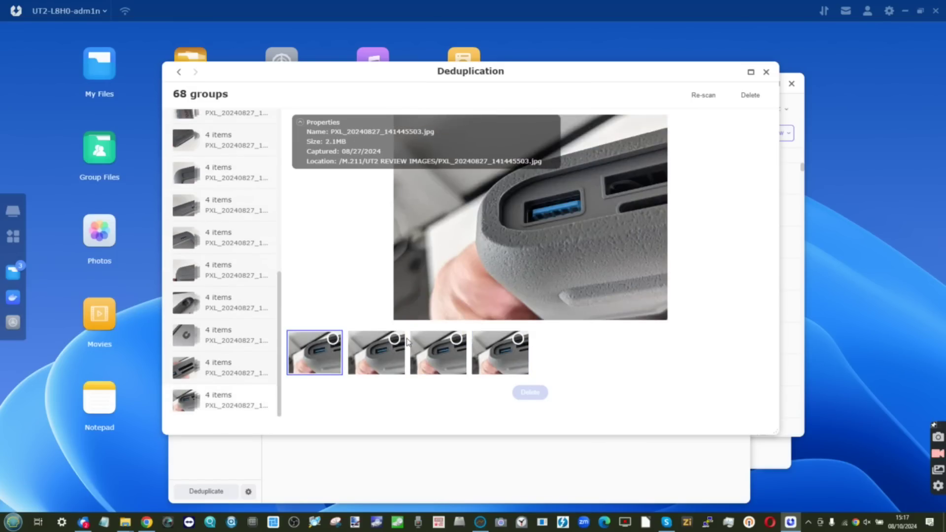
left_click(371, 356)
left_click(435, 363)
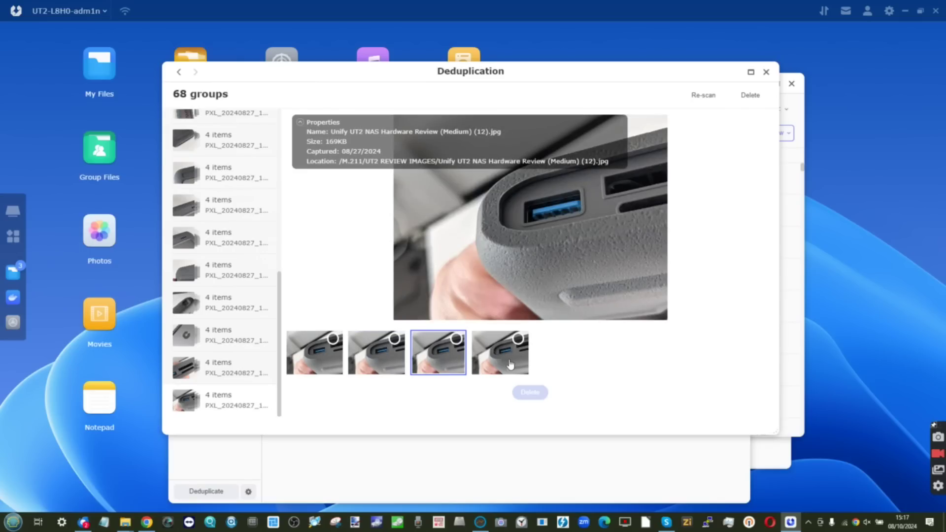
left_click(506, 364)
left_click(427, 370)
left_click(371, 369)
left_click(319, 367)
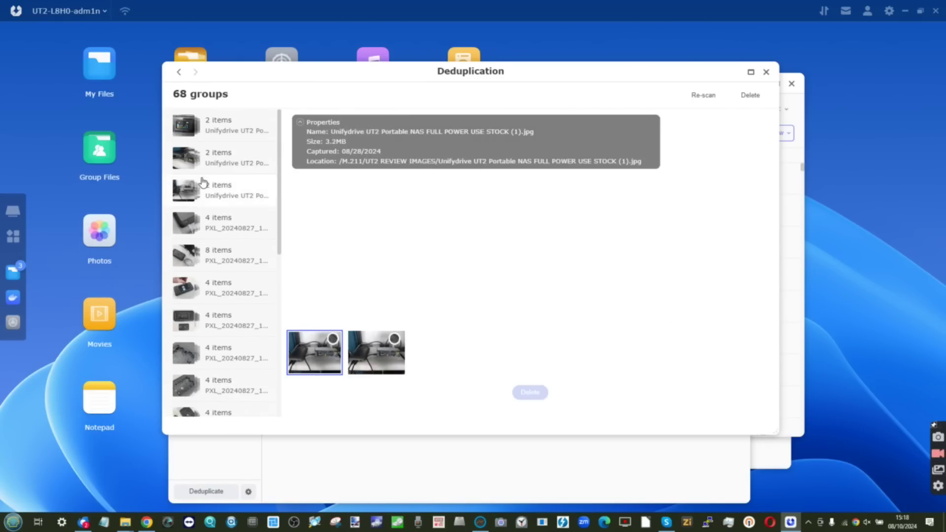
Compare the two stock photo copies and delete the smaller (Medium) one
left_click(364, 359)
left_click(321, 367)
left_click(381, 373)
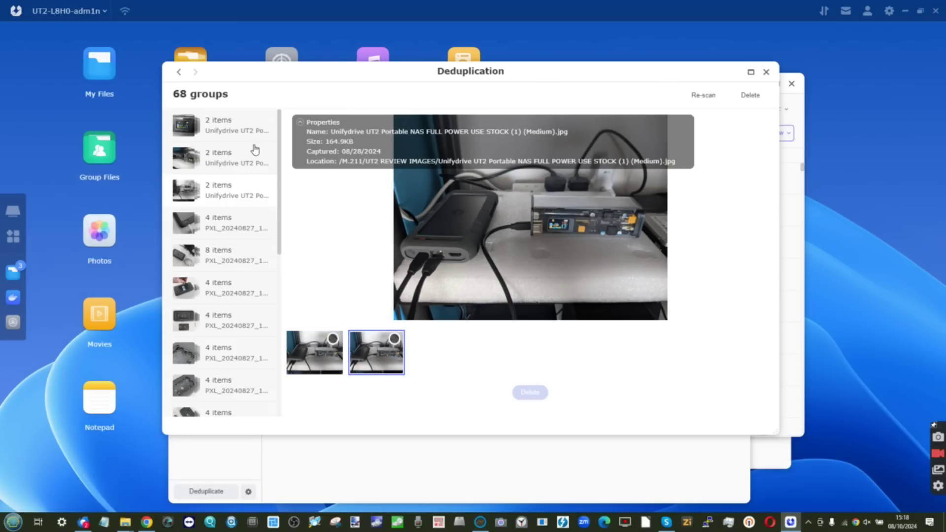
scroll(254, 151, "down", 5)
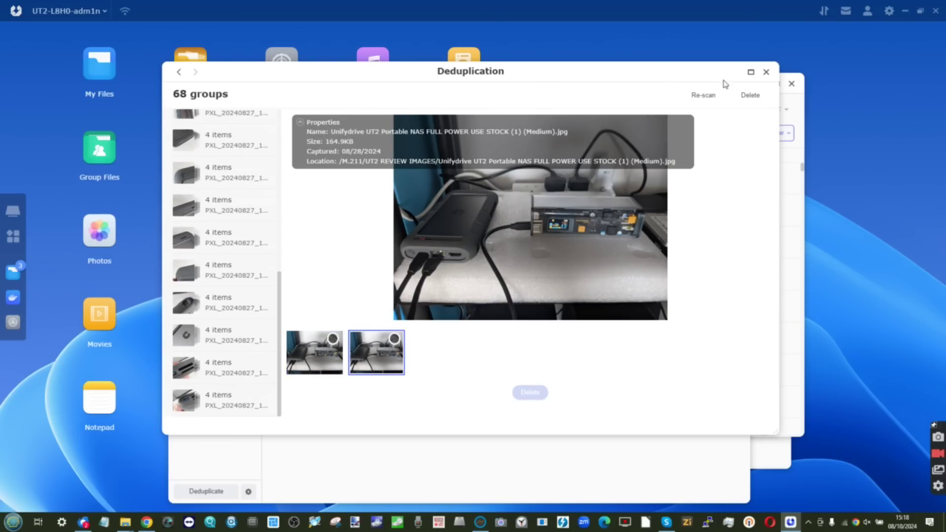
left_click(394, 339)
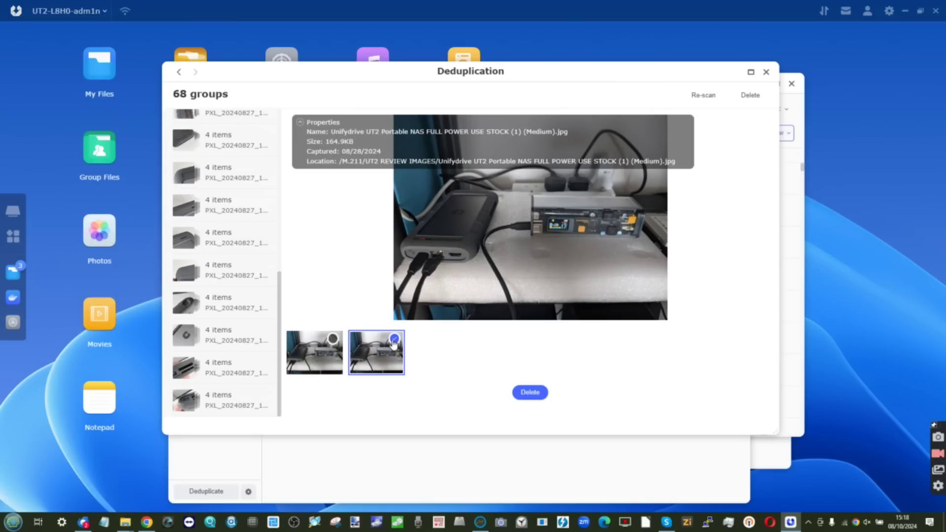
left_click(530, 392)
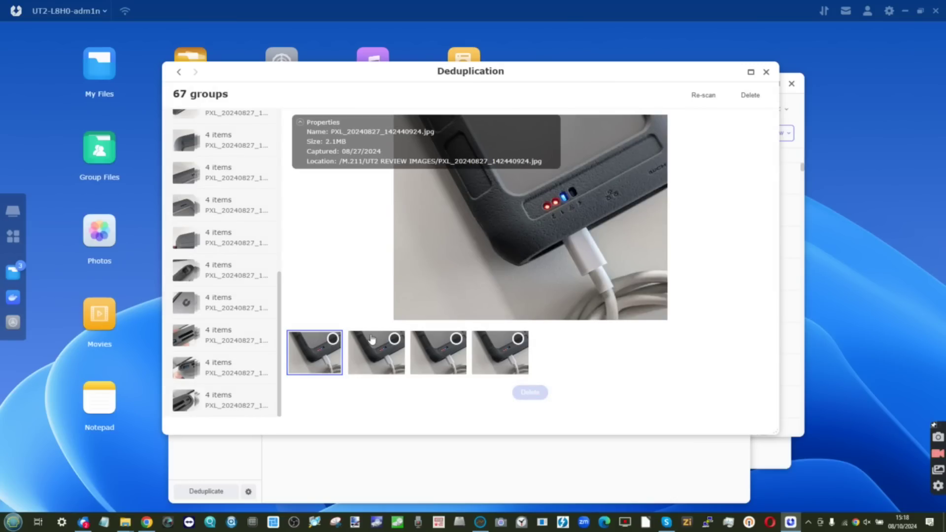
Inspect the next group's copies and delete its (Medium) duplicate
left_click(451, 365)
left_click(512, 367)
left_click(320, 360)
left_click(523, 370)
left_click(517, 339)
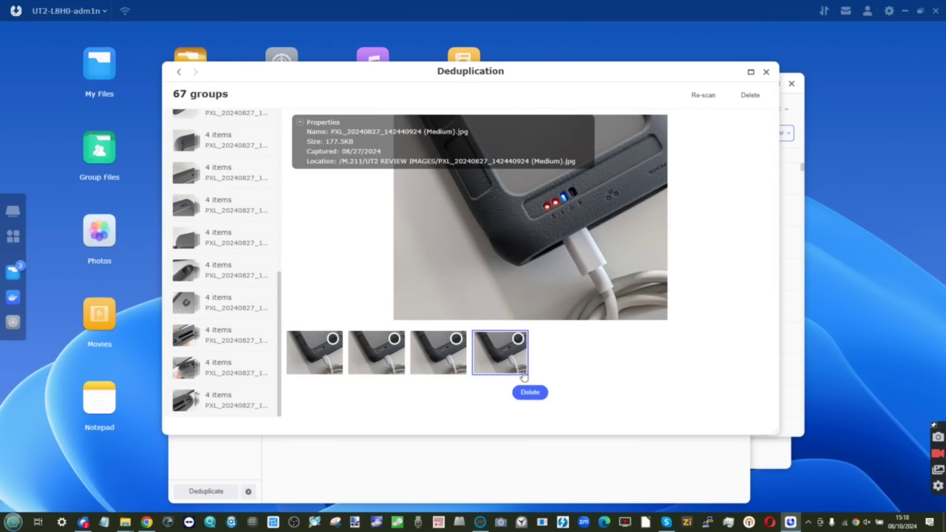
left_click(526, 393)
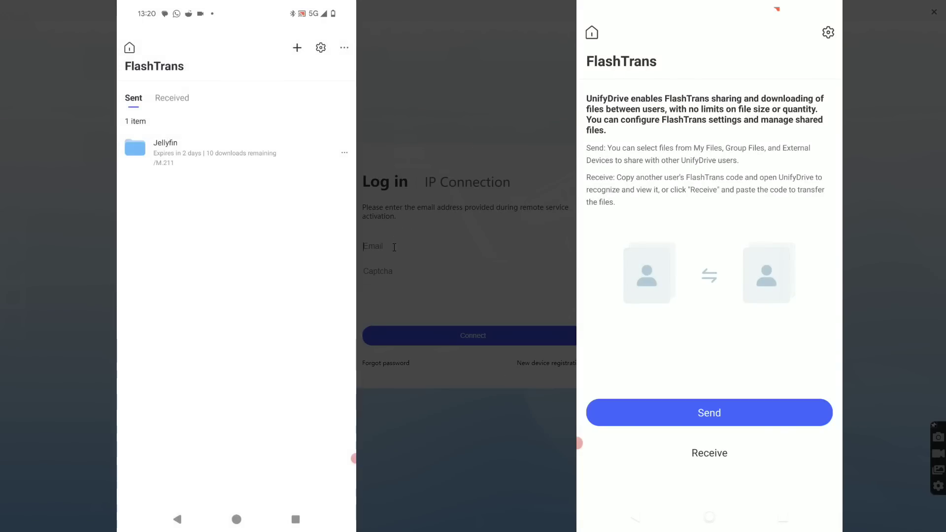
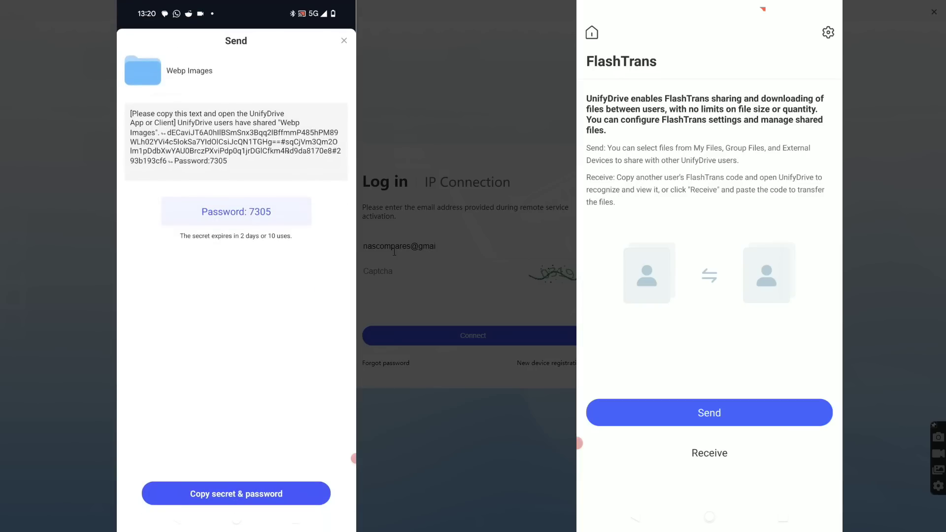
Sign in to the UT2-L8H0 NAS with the account e-mail and password, then open Photos
left_click(930, 14)
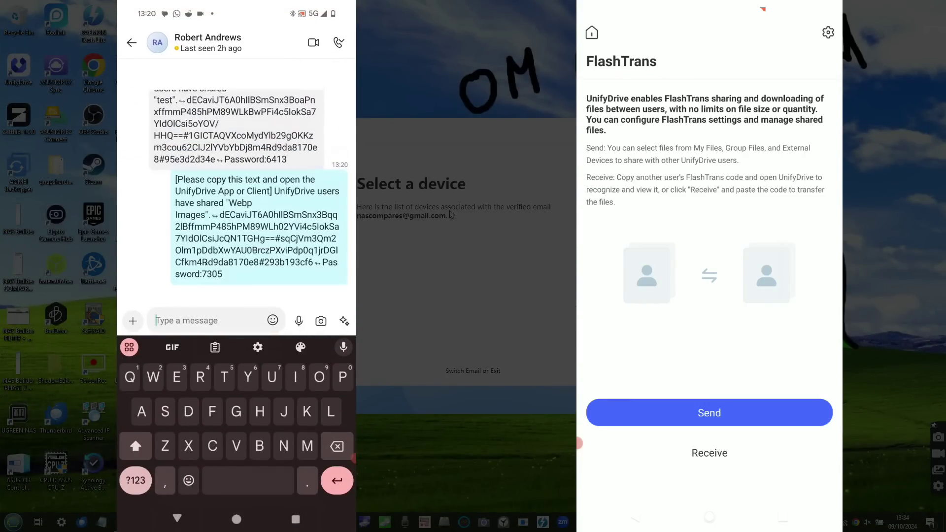
left_click(477, 371)
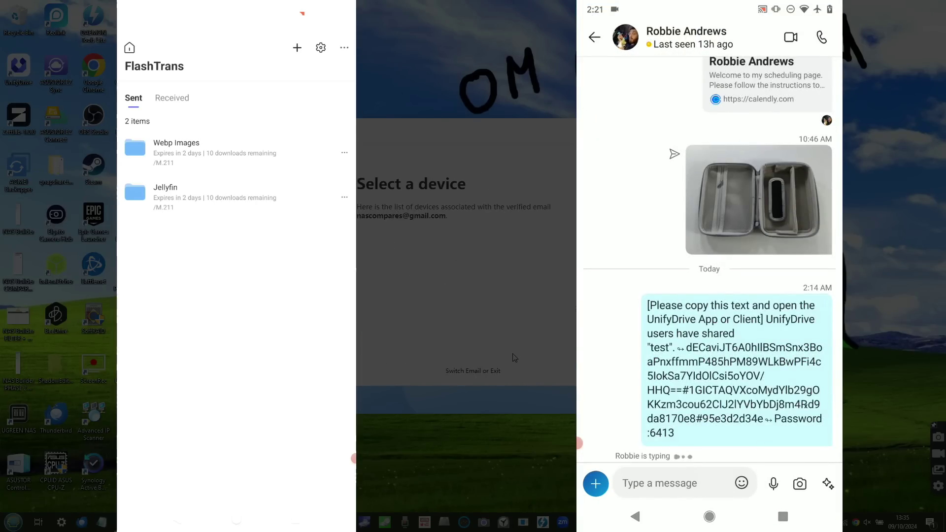
left_click(498, 372)
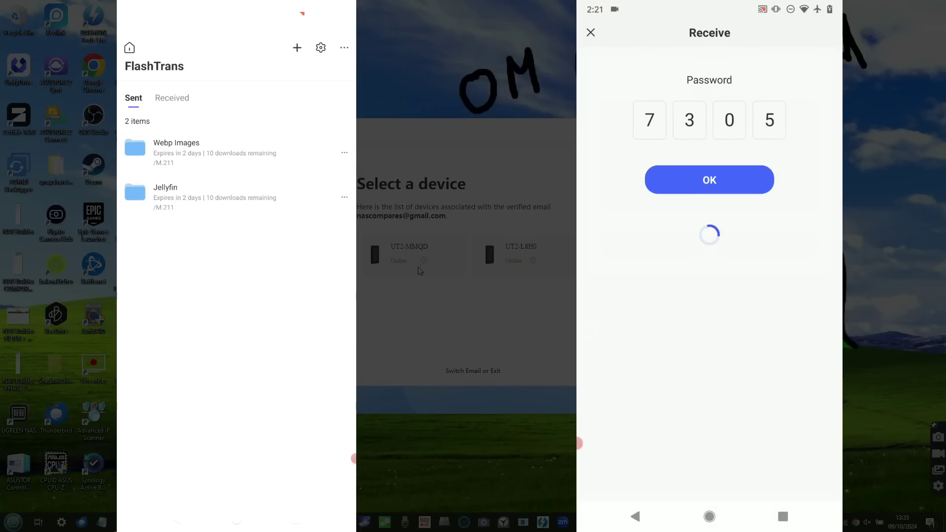
left_click(524, 256)
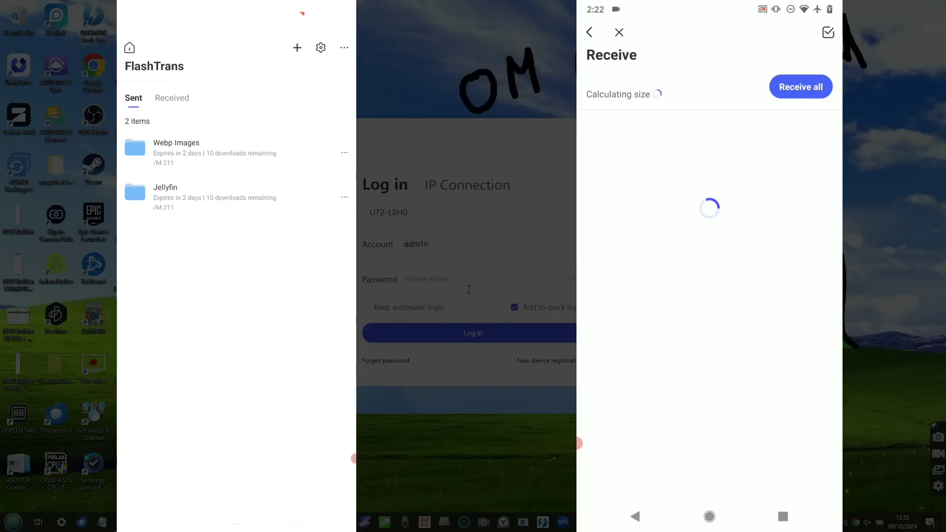
type("••••••••••")
left_click(462, 334)
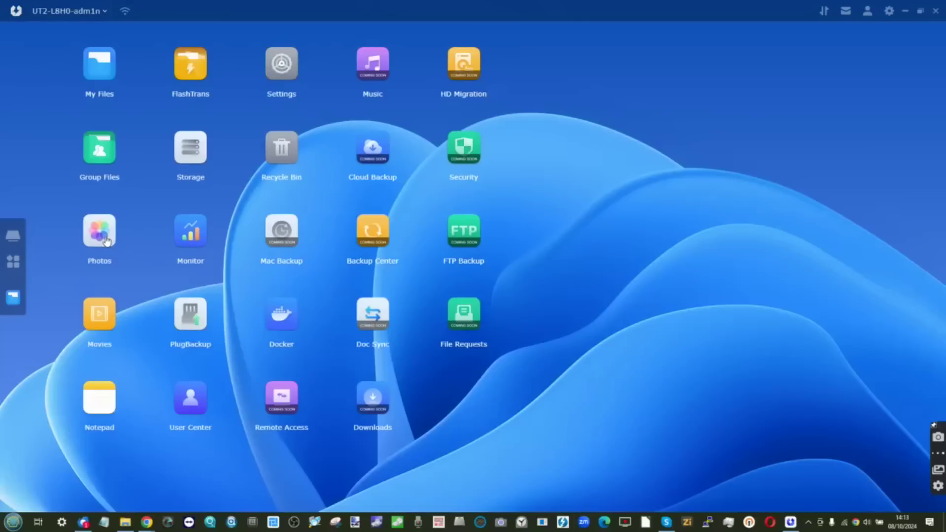
left_click(104, 239)
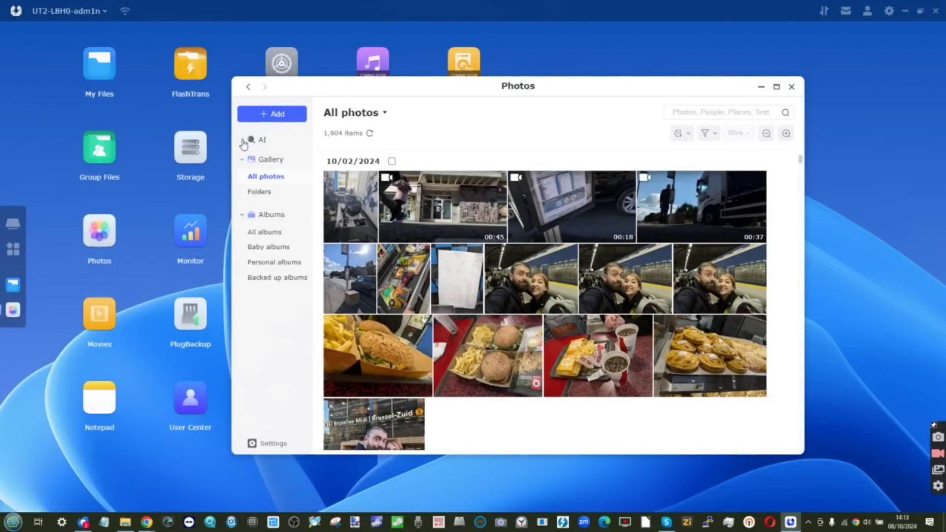
Open the Document category under Photos' AI scene grouping
left_click(242, 143)
left_click(256, 187)
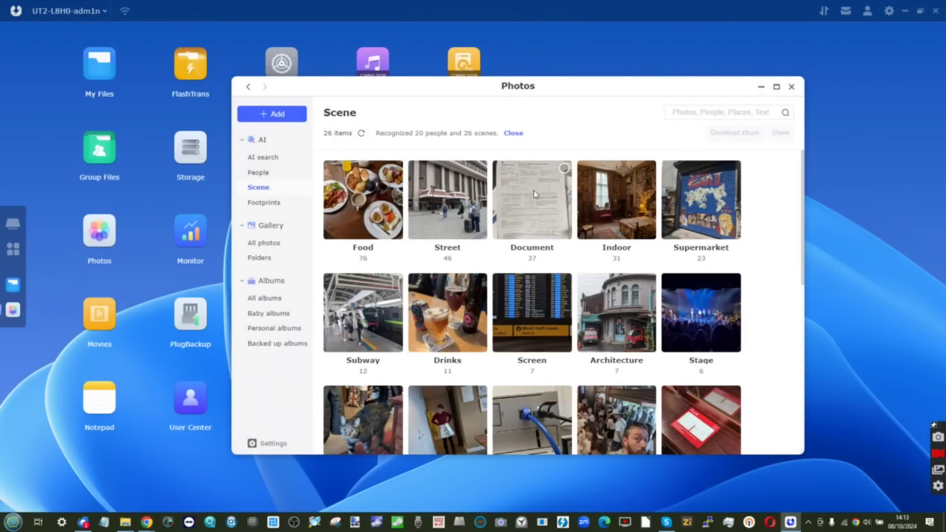
left_click(536, 192)
scroll(497, 212, "down", 10)
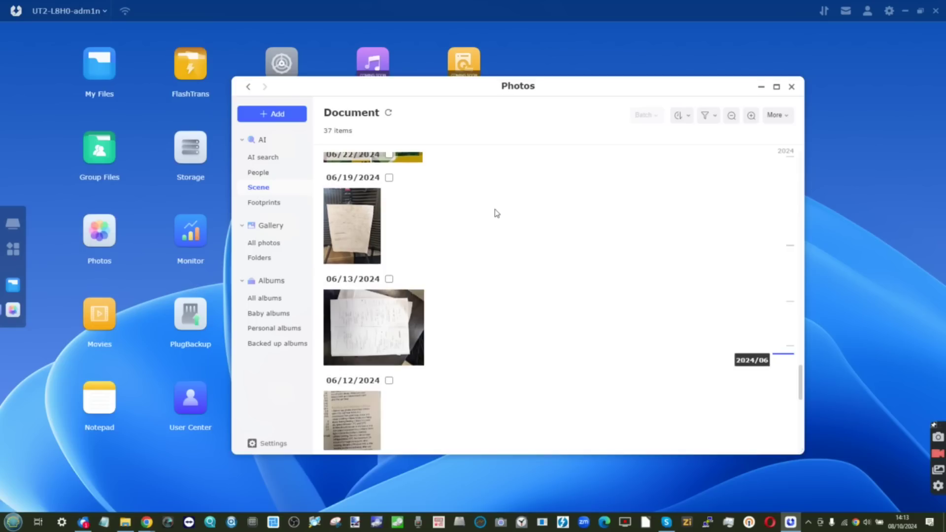
scroll(496, 213, "down", 5)
Run OCR on the 06/12 document photo and copy its recognized text
left_click(365, 216)
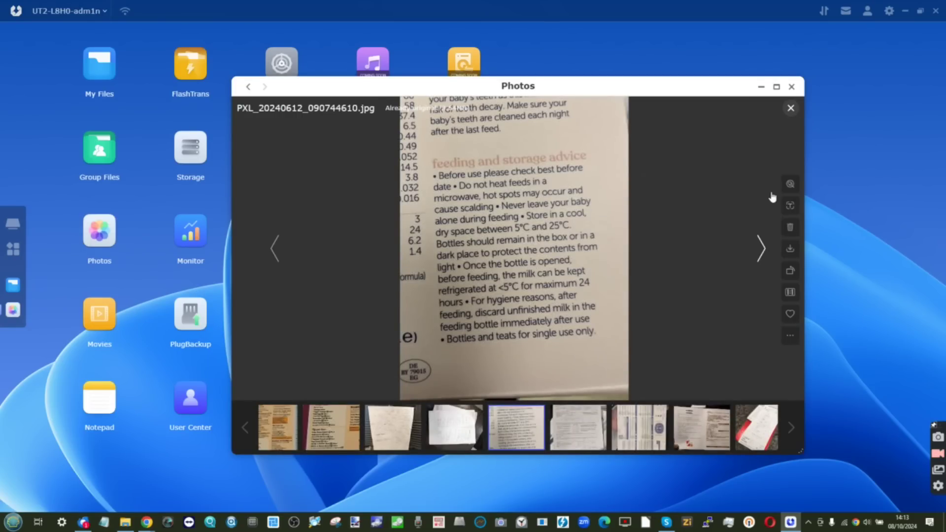
left_click(776, 87)
left_click(930, 207)
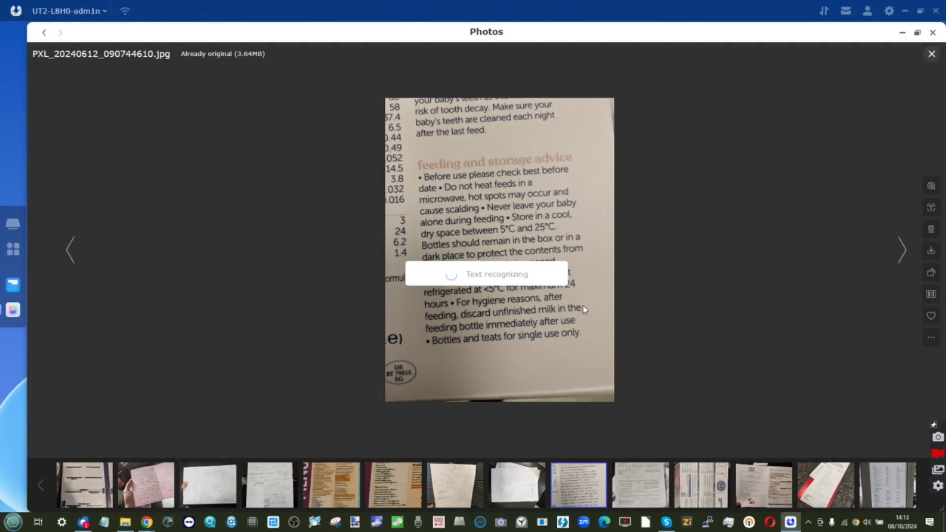
scroll(585, 219, "down", 9)
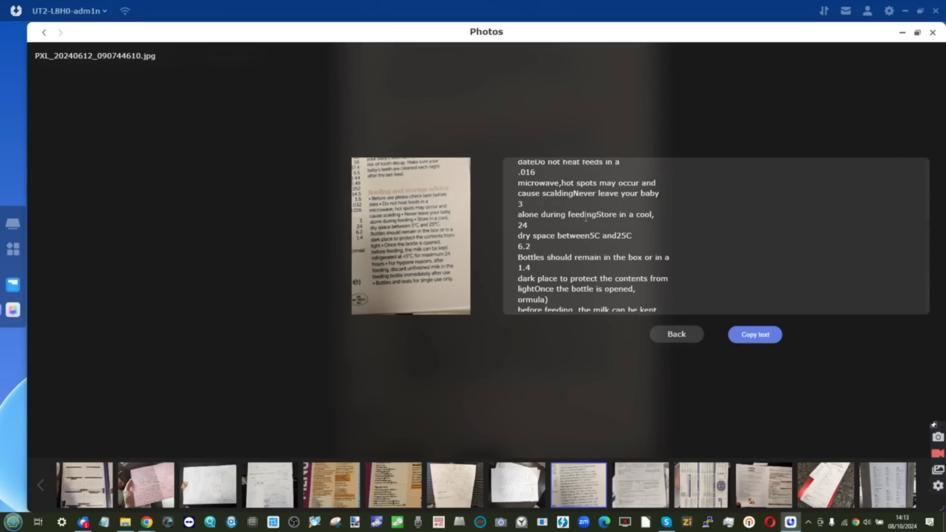
left_click(743, 340)
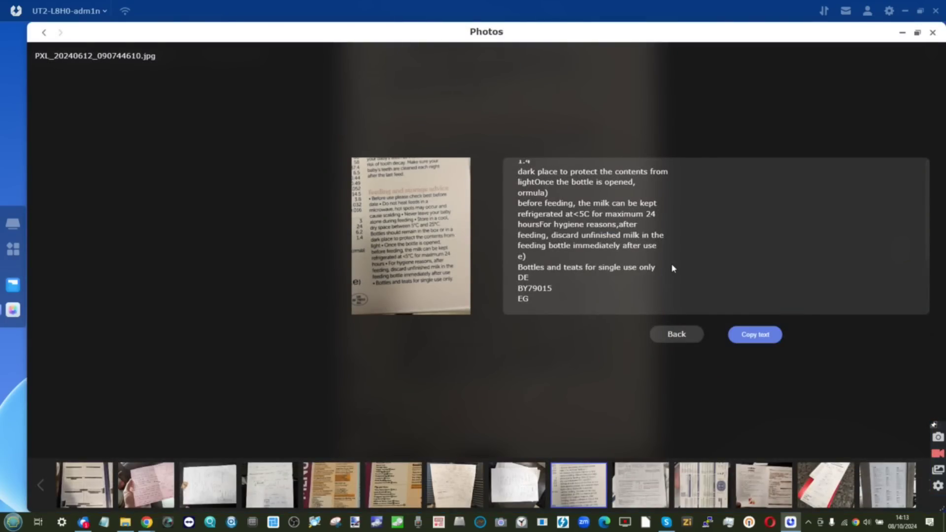
left_click(676, 334)
left_click(931, 54)
Run OCR on the 06/22 breakfast menu photo and read the text
scroll(324, 283, "up", 4)
left_click(140, 259)
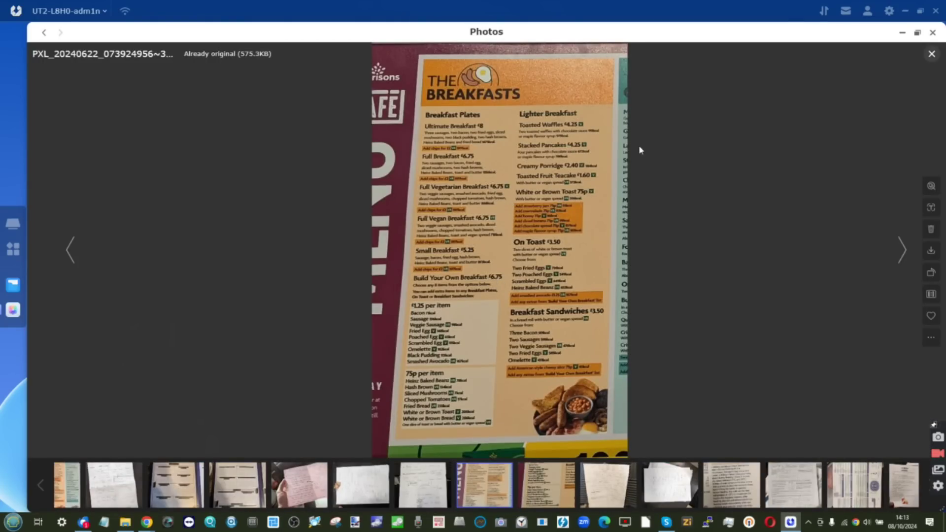
left_click(930, 207)
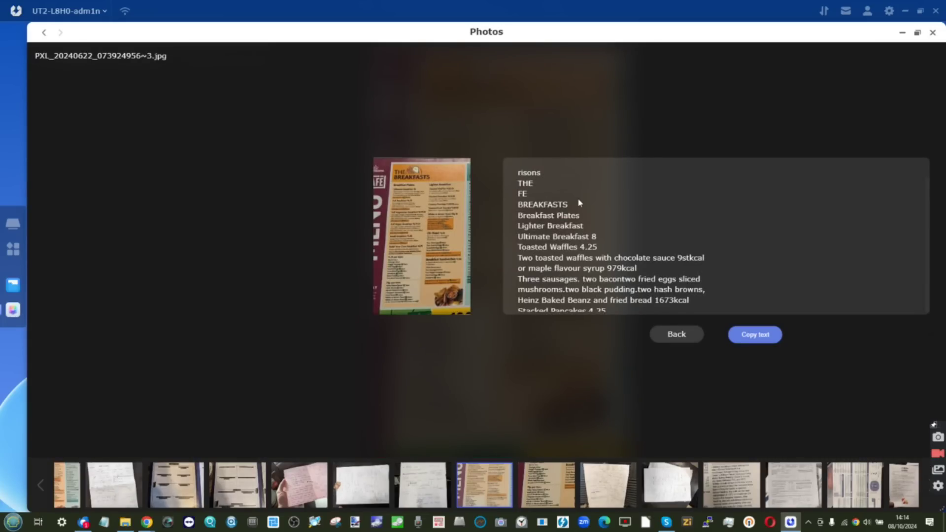
scroll(580, 203, "down", 8)
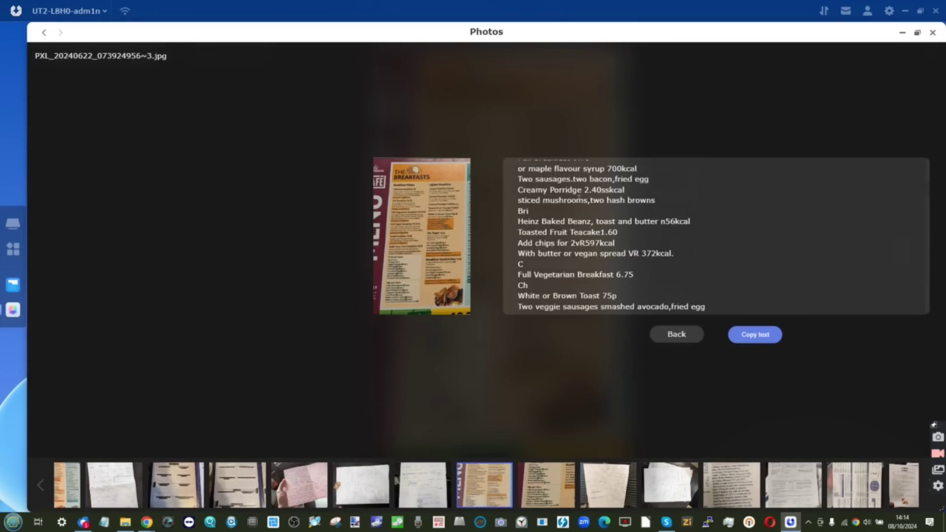
scroll(579, 200, "down", 8)
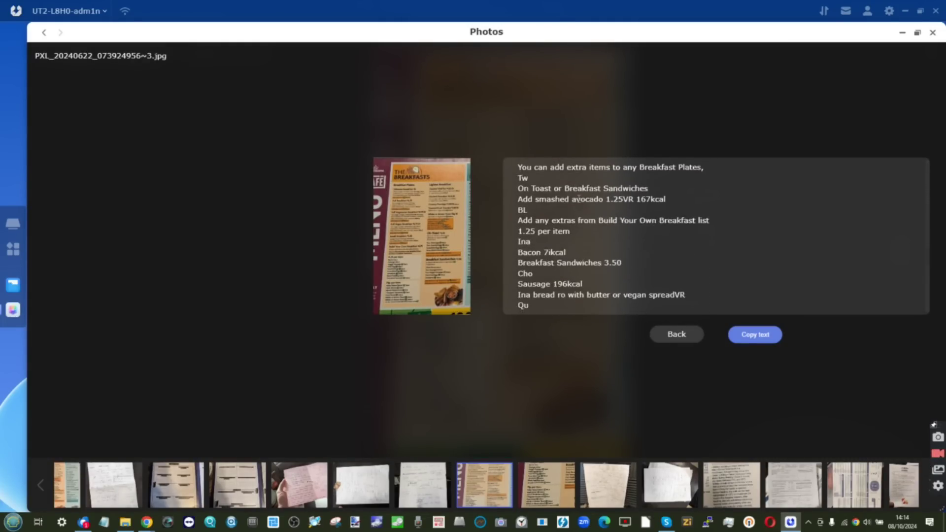
scroll(580, 199, "down", 5)
left_click(663, 339)
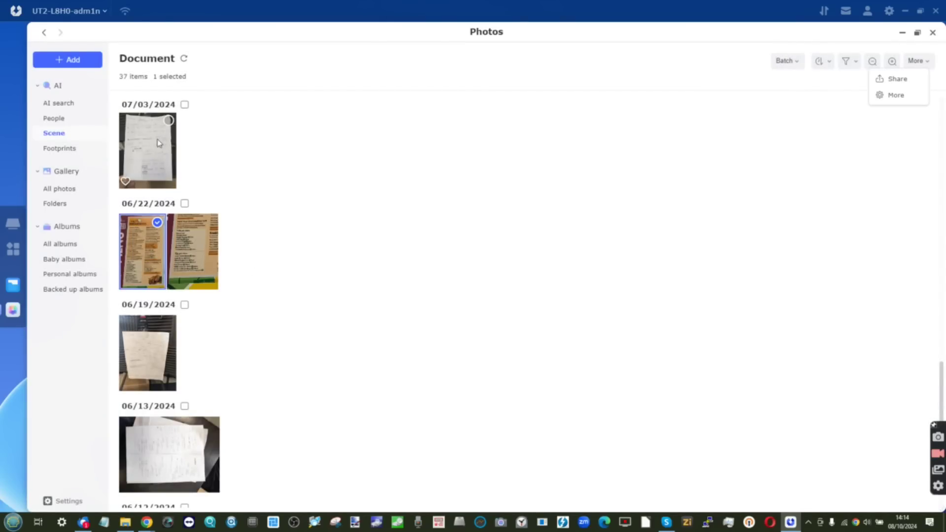
Run OCR on the 07/03 handwritten notes photo and review the result
left_click(155, 143)
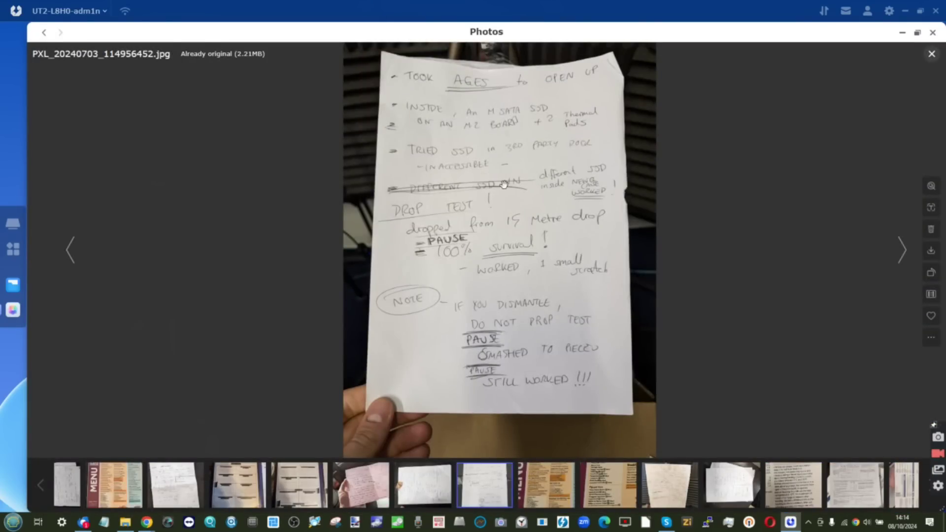
left_click(931, 208)
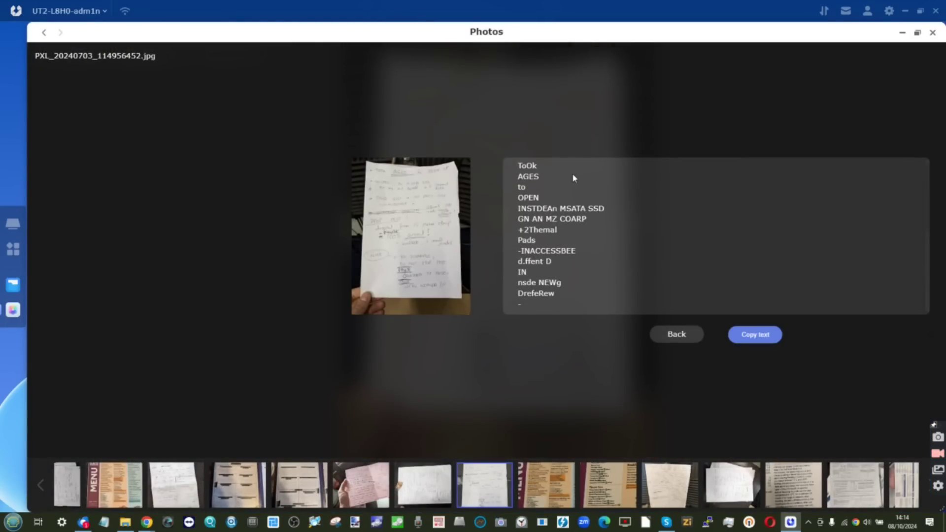
scroll(573, 177, "down", 2)
scroll(573, 177, "down", 6)
scroll(573, 177, "up", 8)
left_click(674, 334)
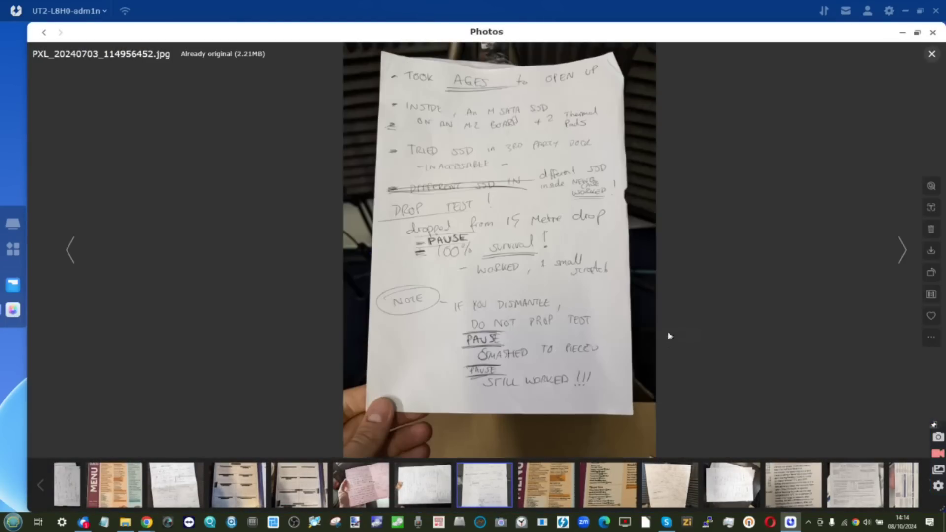
Run AI searches for a named person in a building, one on a train, and two people together
key("Escape")
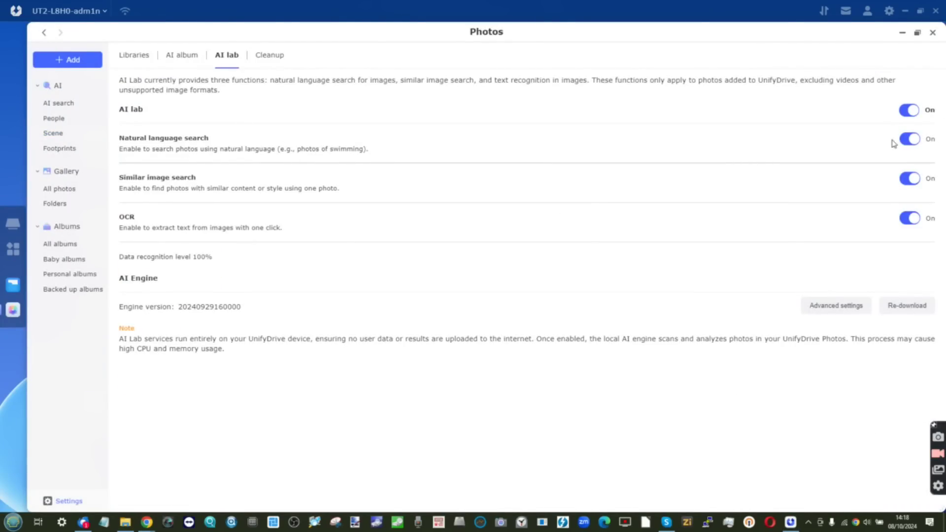
left_click(59, 103)
left_click(147, 82)
type("Ro")
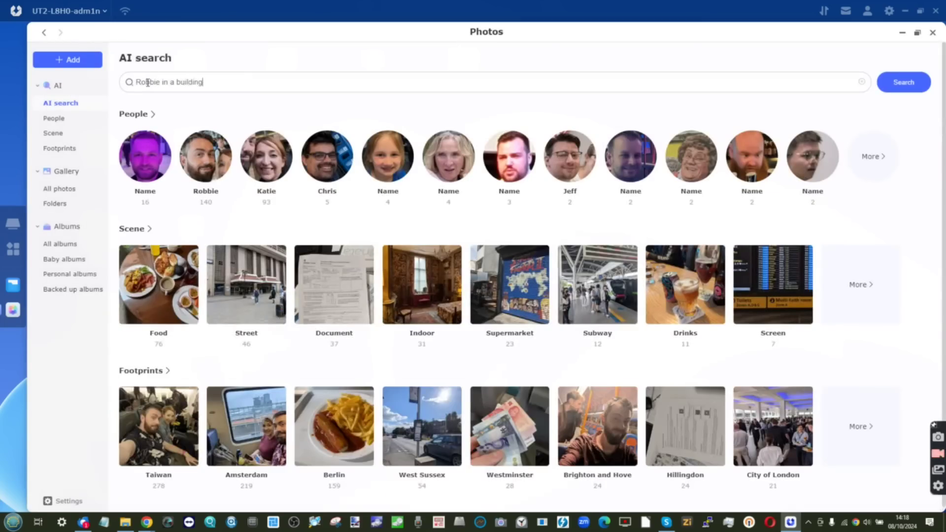
type("bbie in a building")
key("Return")
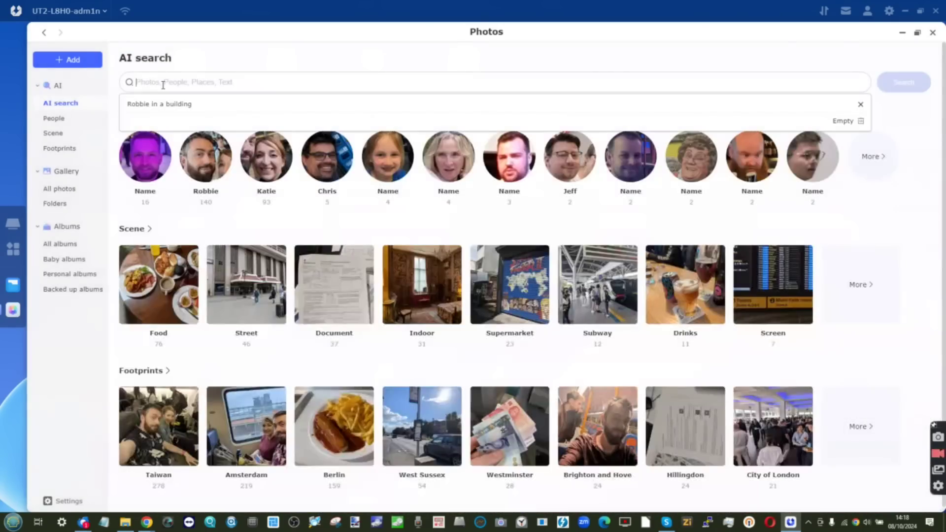
type("Ed on a train")
key("Return")
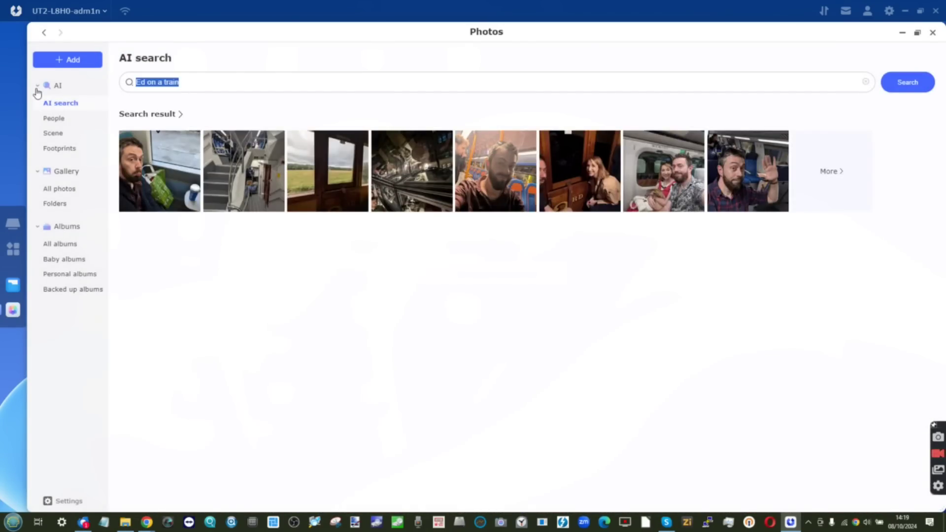
type("Robbie with Katie")
key("Return")
Search the photos for 'trains'
left_click(159, 89)
key("Return")
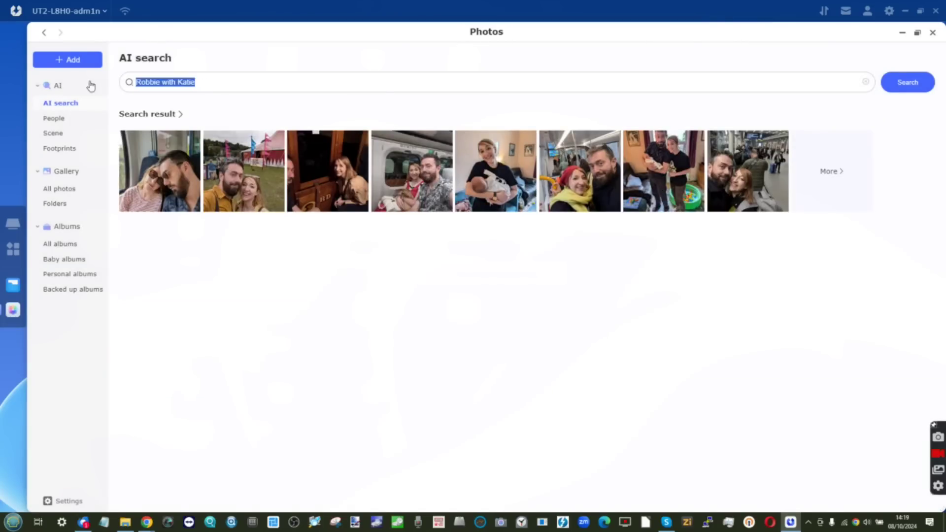
type("trains")
key("Return")
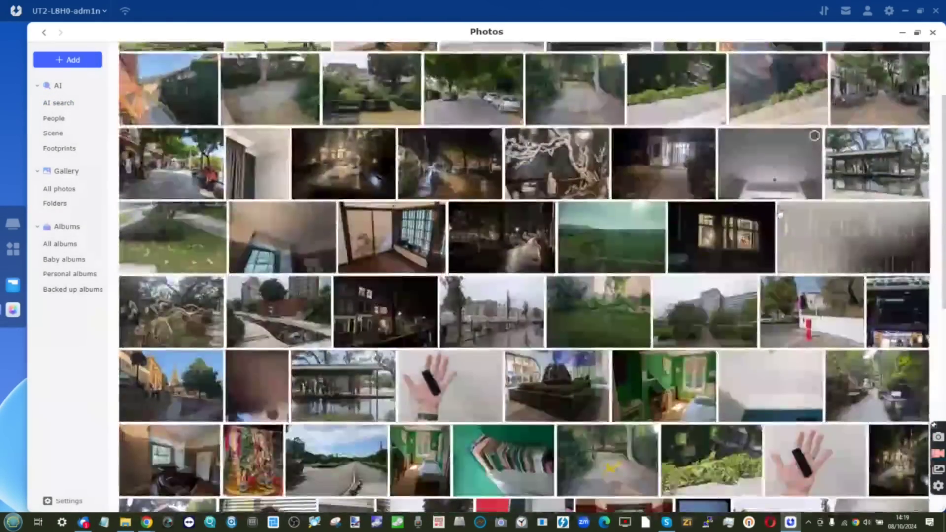
Search for 'Photos of carbohydrates', 'meat' and 'photos that have 4 people in them'
left_click(58, 85)
left_click(242, 84)
type("Photos of carbohydrates")
key("Return")
type("meat")
key("Return")
key("BackSpace")
key("BackSpace")
key("BackSpace")
key("BackSpace")
key("BackSpace")
key("BackSpace")
key("BackSpace")
key("BackSpace")
key("BackSpace")
key("BackSpace")
type("photos that have 4 people in them")
key("Return")
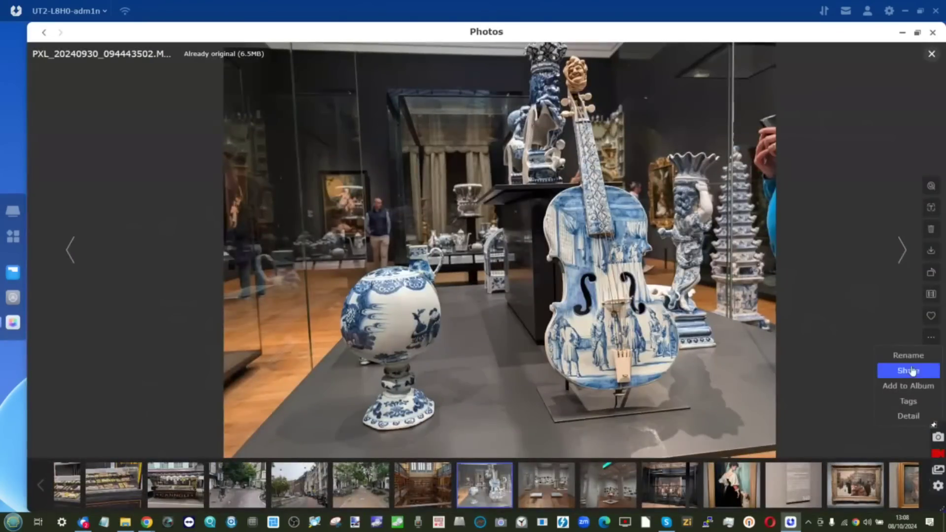
Jump from a photo's details to the folder holding it, then close the file browser
left_click(907, 370)
left_click(468, 266)
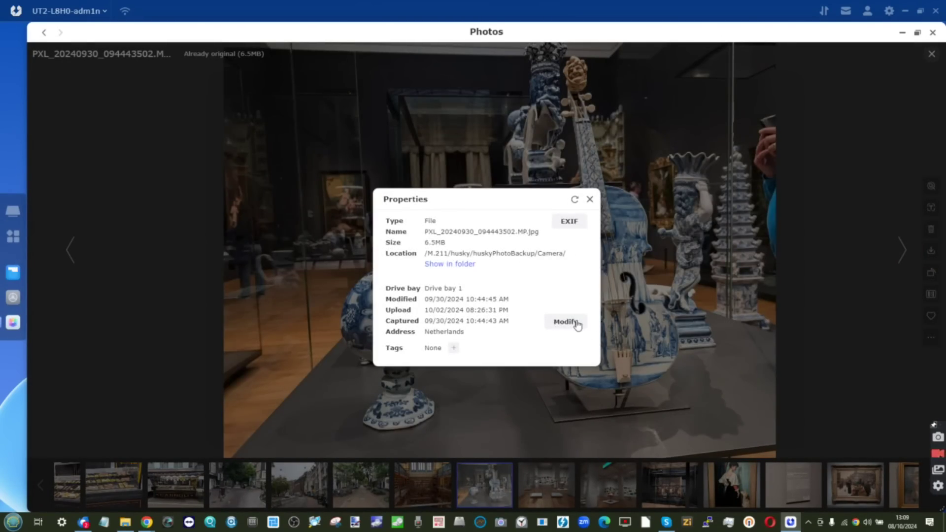
left_click(566, 220)
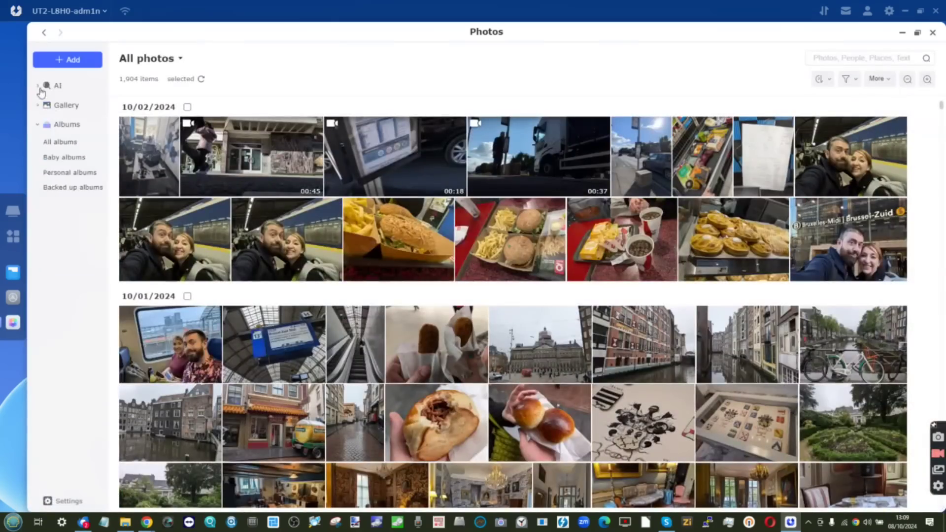
Start adding photos to the baby album from a Photo backup subfolder
left_click(57, 86)
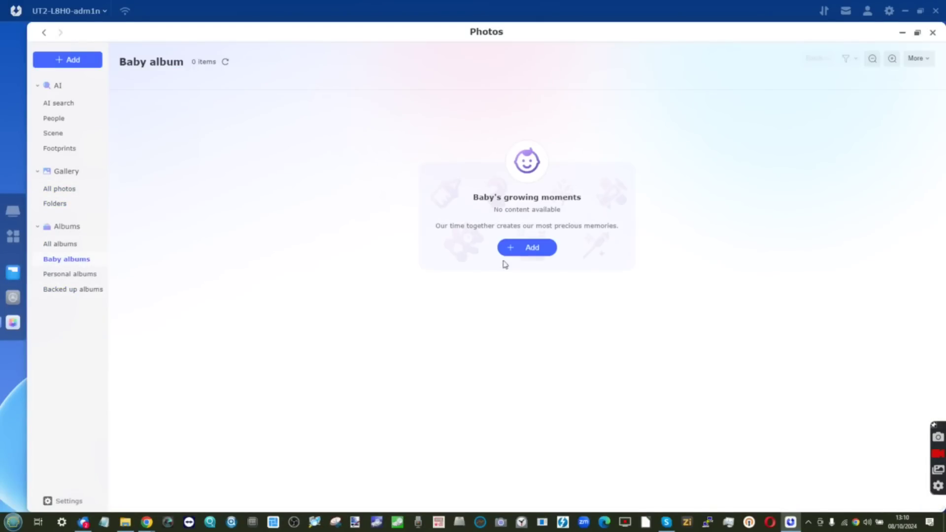
left_click(526, 247)
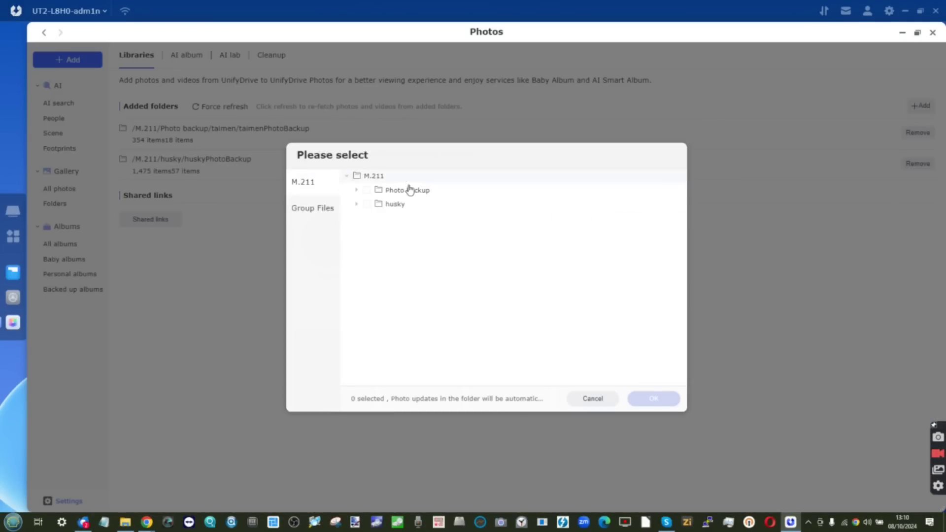
left_click(356, 189)
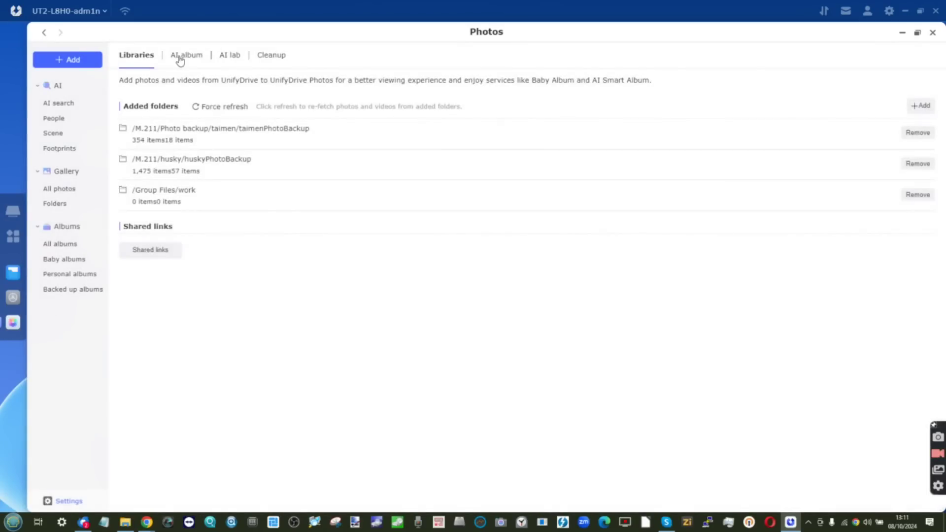
Turn on AI video facial recognition in the AI album settings and view the clarity choices
left_click(181, 56)
left_click(913, 157)
left_click(226, 282)
Create Docker's data directory on Drive1, then check Docker's settings for an update
left_click(226, 317)
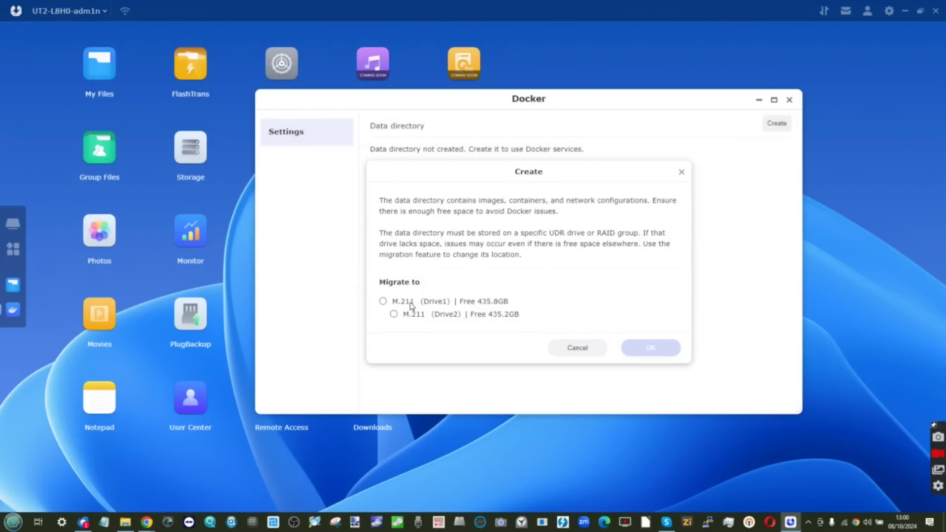
left_click(383, 301)
left_click(649, 348)
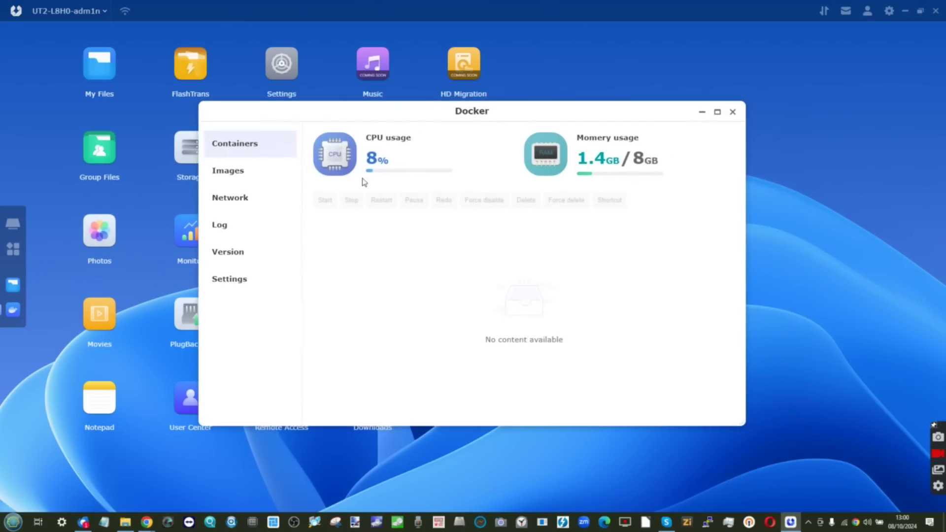
left_click(229, 279)
scroll(452, 186, "down", 2)
scroll(450, 186, "down", 2)
scroll(449, 186, "up", 10)
left_click(236, 253)
Search Docker's online image repository for Plex
left_click(227, 171)
left_click(416, 169)
type("Plex")
key("Return")
scroll(513, 196, "down", 5)
scroll(550, 198, "up", 5)
left_click(592, 170)
left_click(642, 150)
scroll(555, 219, "down", 6)
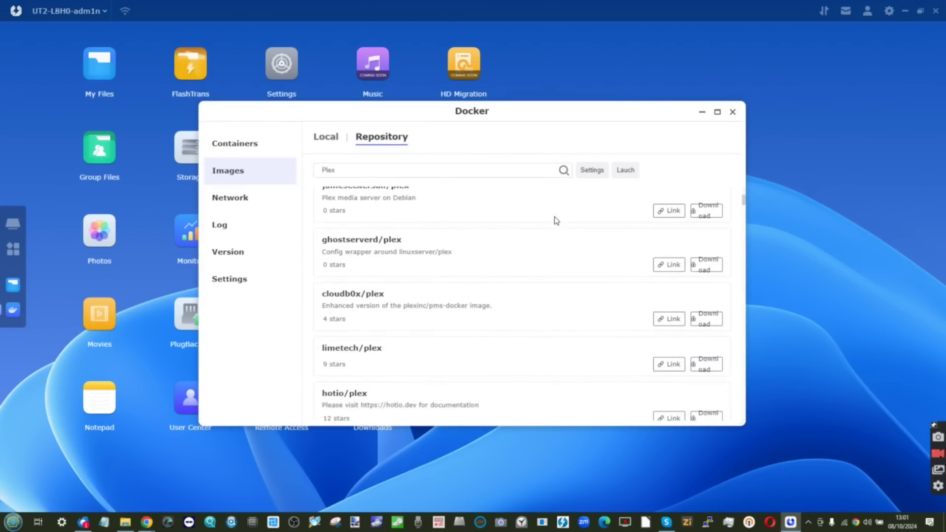
scroll(556, 220, "up", 6)
Download the linuxserver/plex image with a chosen version
left_click(706, 223)
left_click(481, 270)
left_click(453, 289)
left_click(542, 300)
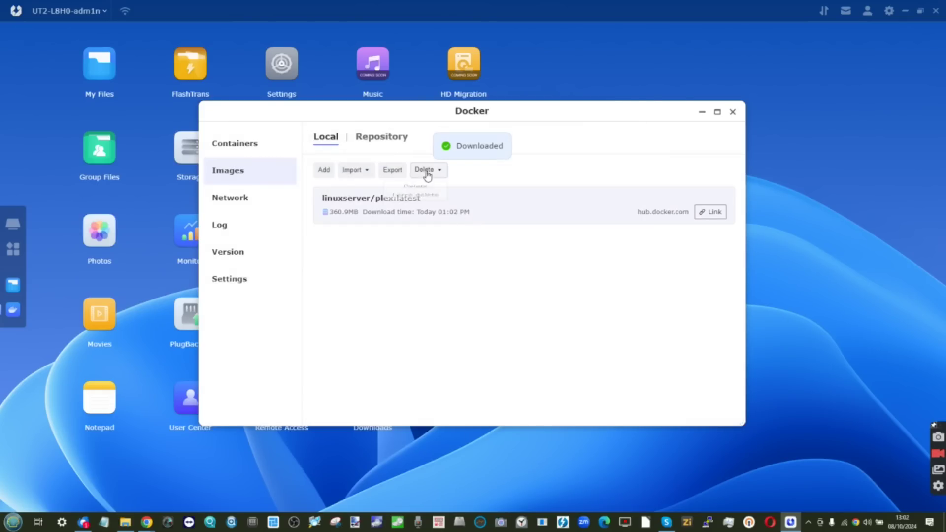
Start a container from the Plex image, keeping resource limitation on with CPU limit 1
left_click(235, 143)
left_click(228, 171)
left_click(324, 170)
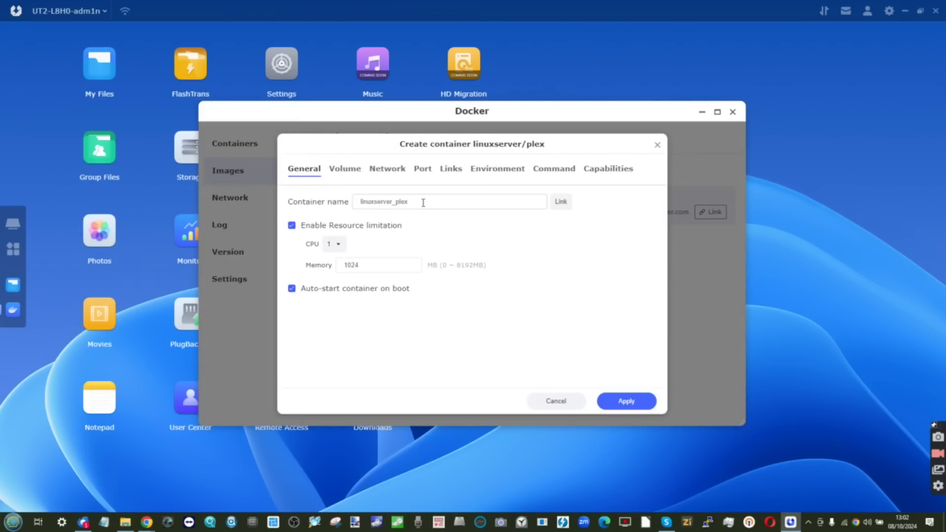
left_click(334, 243)
scroll(333, 312, "down", 5)
left_click(291, 225)
left_click(292, 225)
left_click(291, 225)
Mount the M.211 folder as a volume for the Plex container
left_click(344, 168)
left_click(302, 201)
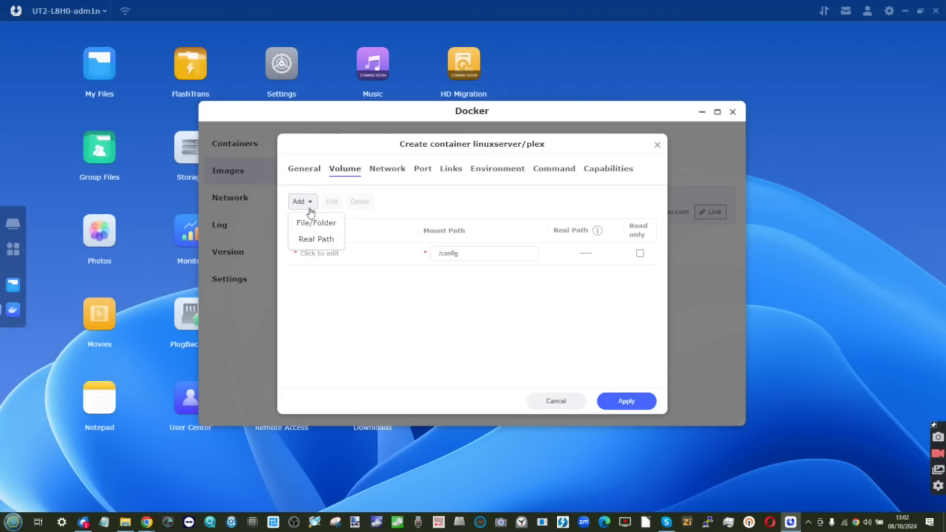
left_click(315, 223)
left_click(562, 387)
left_click(302, 201)
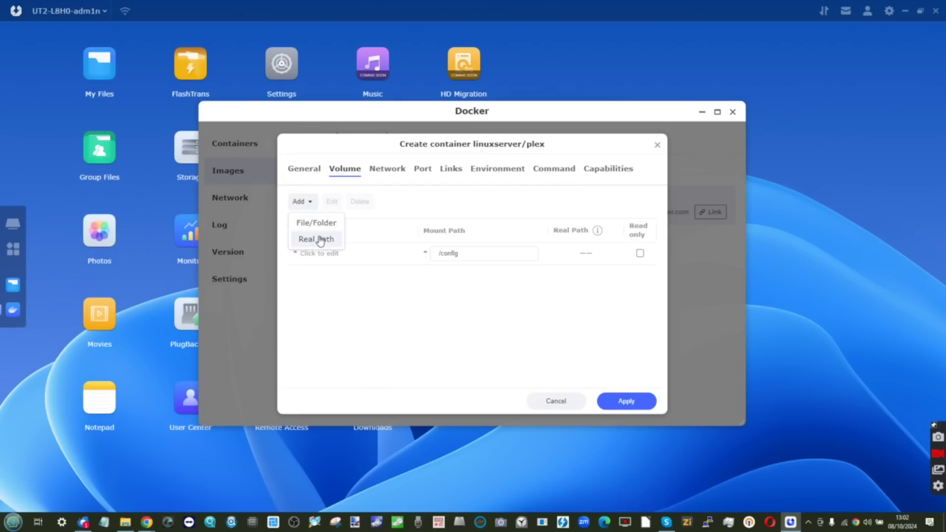
left_click(301, 202)
left_click(314, 222)
left_click(626, 386)
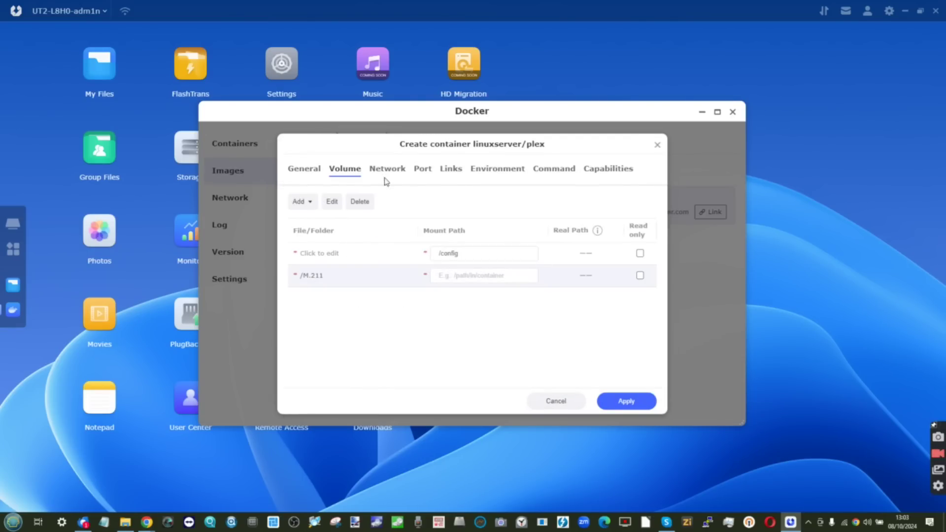
Review the container's ports, links, environment variables and capabilities, then enlarge the Monitor overview
left_click(423, 168)
scroll(394, 294, "down", 3)
left_click(451, 169)
left_click(493, 169)
scroll(406, 282, "down", 3)
scroll(406, 280, "up", 3)
left_click(608, 169)
left_click(303, 168)
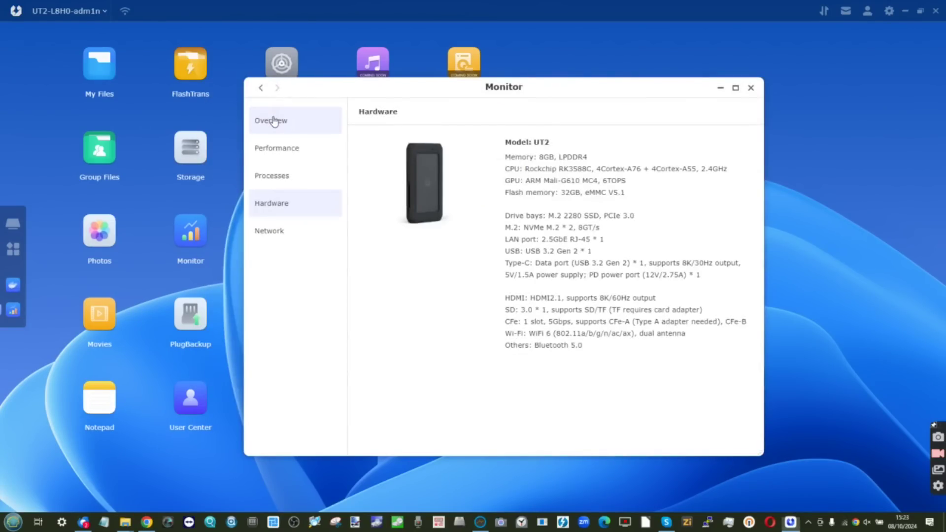
left_click(274, 121)
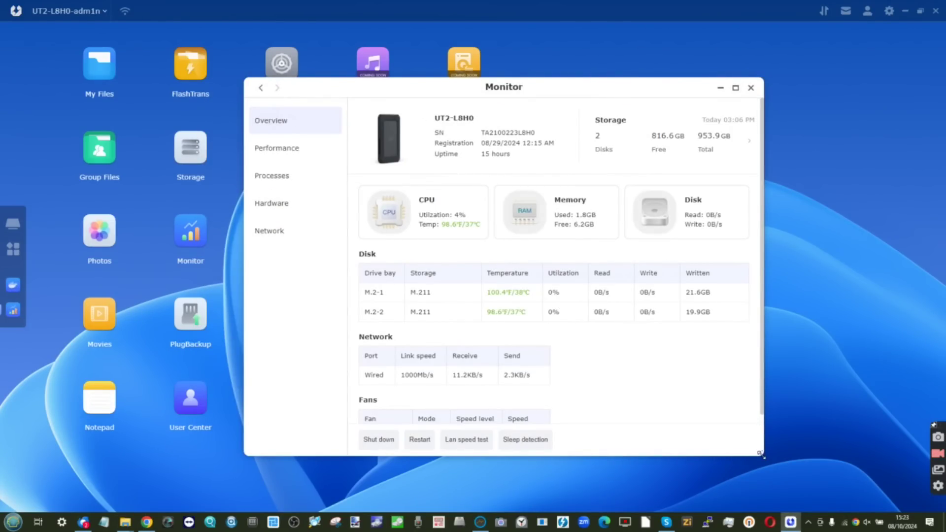
left_click_drag(760, 454, 894, 488)
Raise the client interface zoom to 120%, keeping the lock screen delay at Never
left_click_drag(682, 87, 569, 51)
left_click(889, 11)
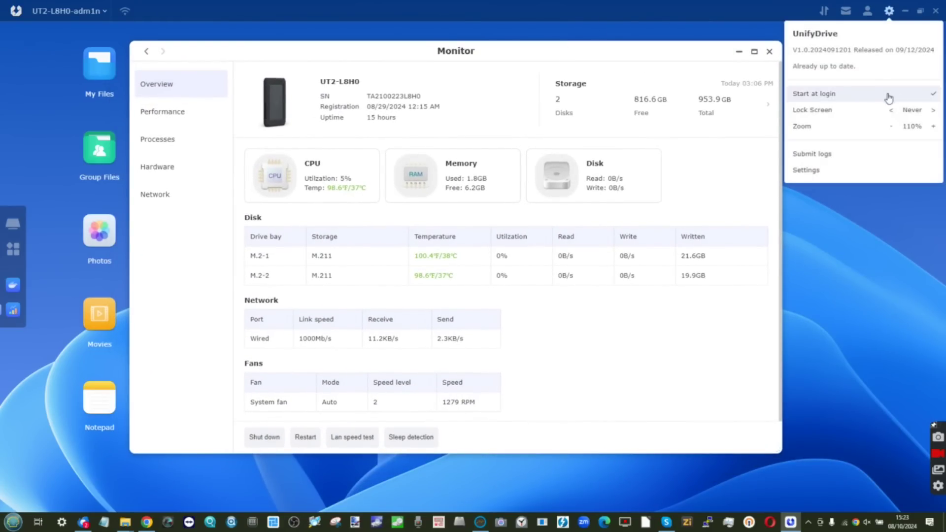
left_click(932, 126)
left_click(932, 127)
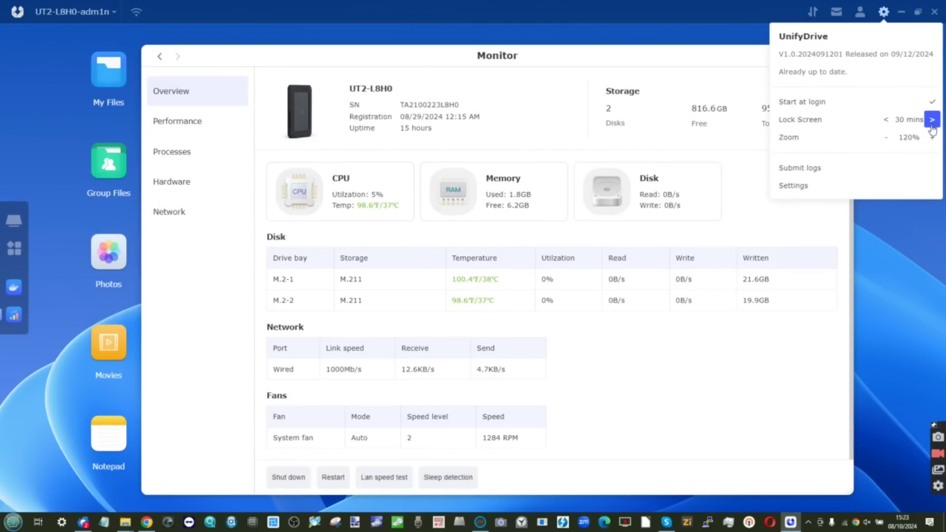
left_click(932, 137)
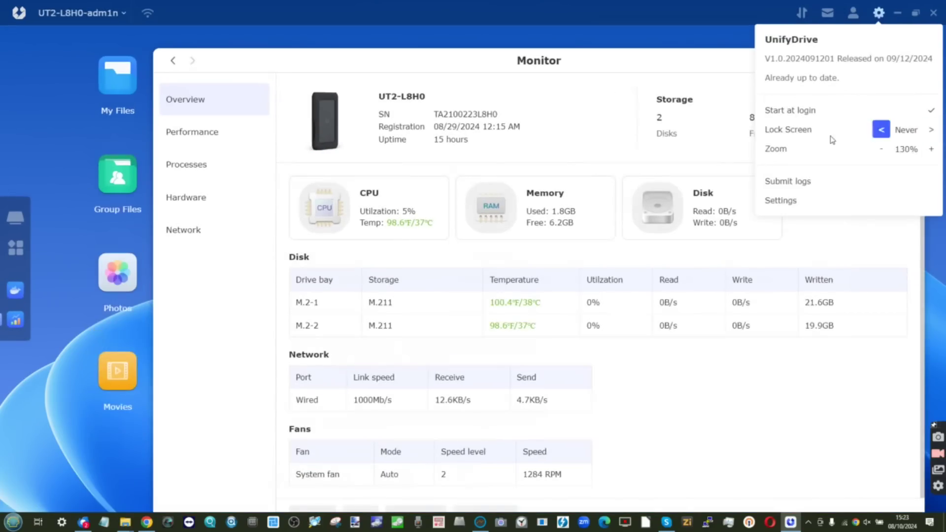
left_click(880, 150)
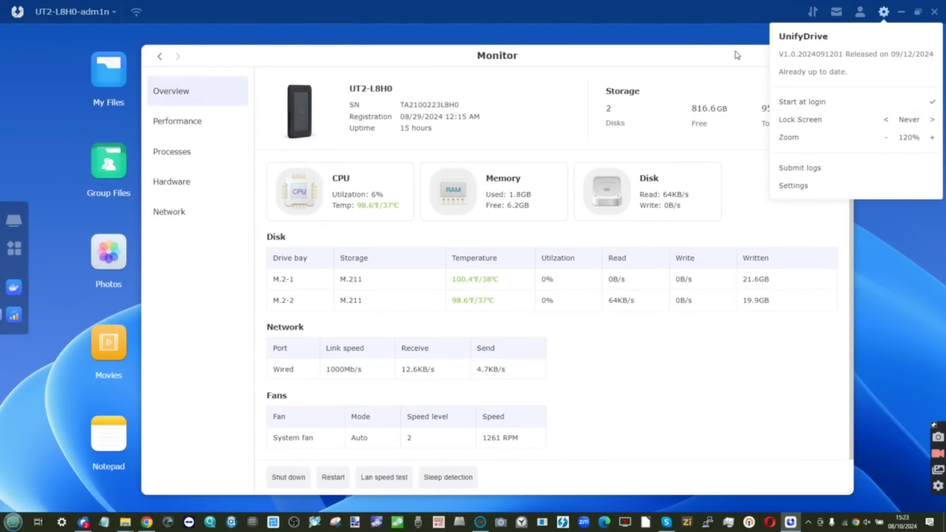
left_click(696, 89)
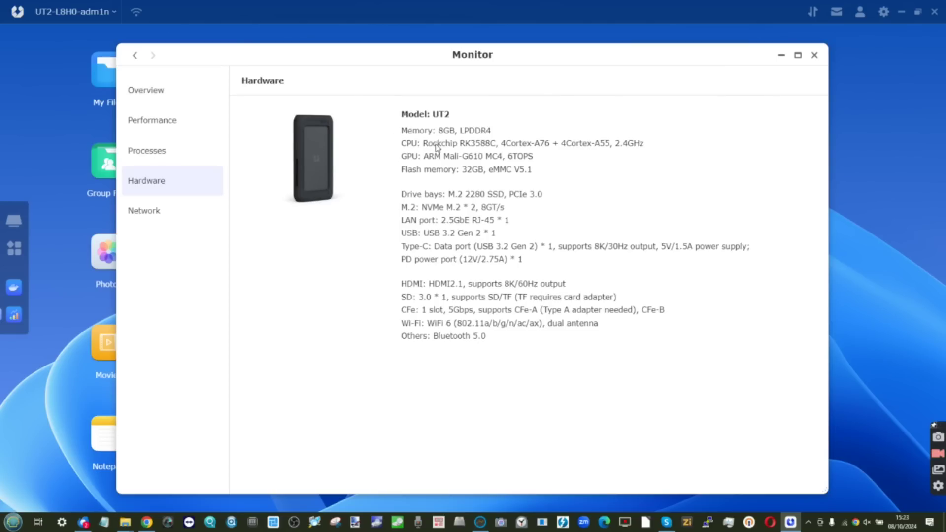
Browse Monitor's Overview, Hardware specifications and Processes list, then open the Network page
left_click(169, 94)
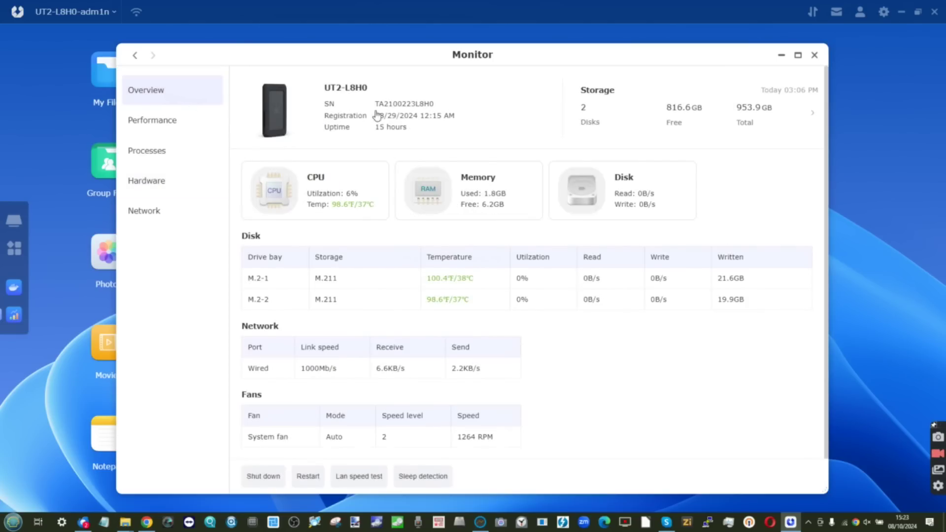
scroll(392, 129, "down", 1)
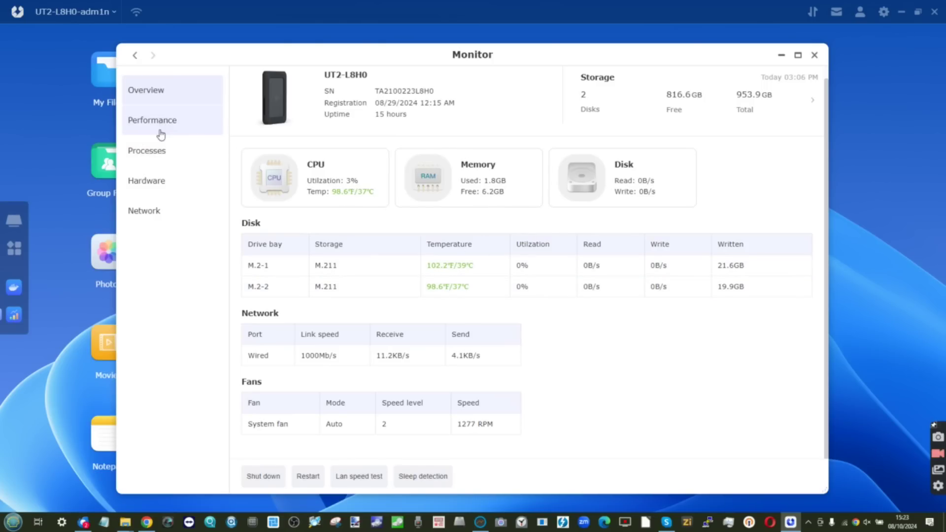
left_click(159, 180)
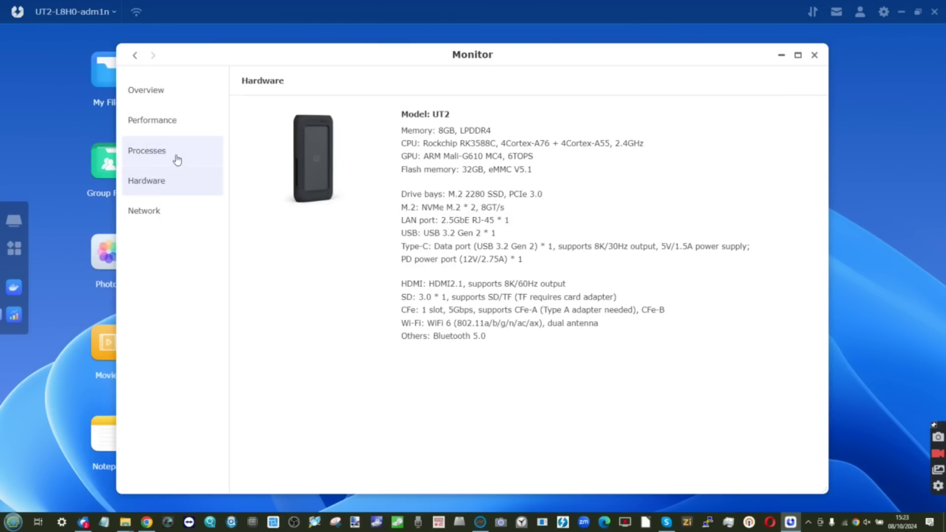
left_click(172, 159)
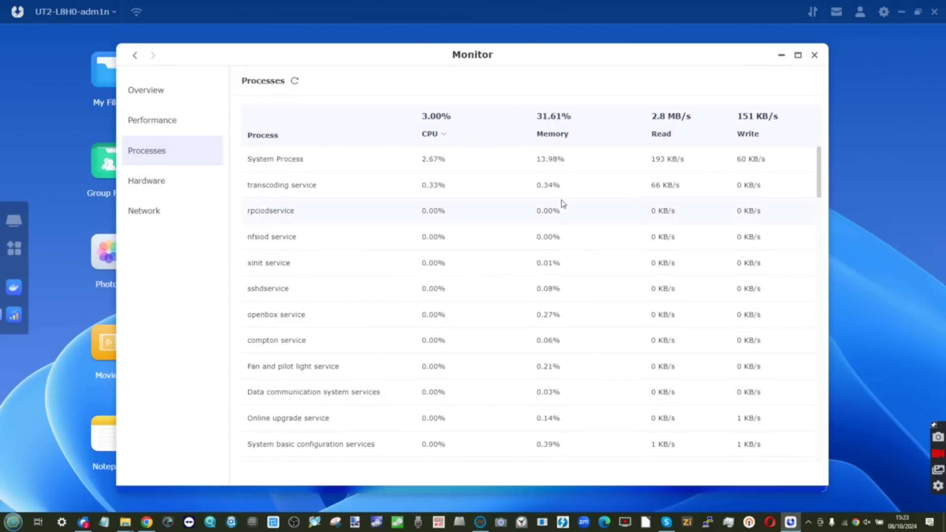
scroll(562, 204, "down", 5)
scroll(566, 182, "up", 5)
left_click(153, 214)
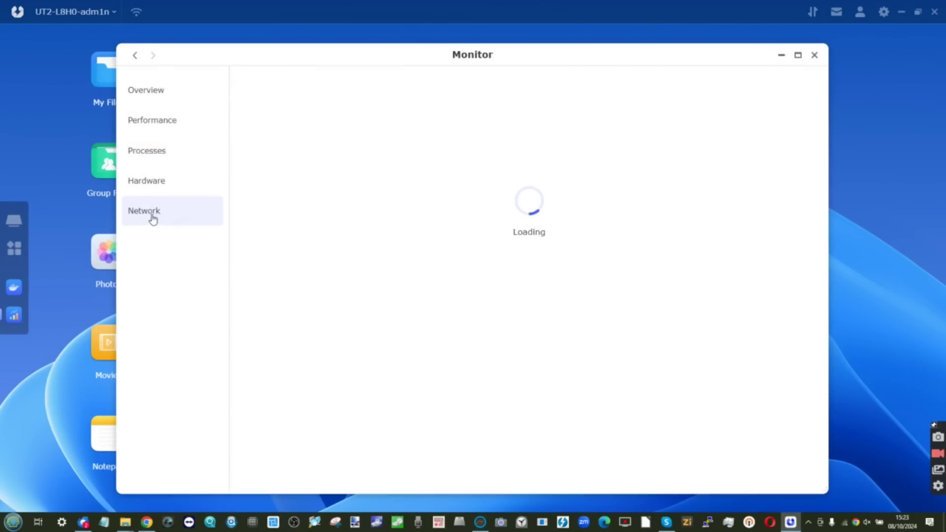
View the CPU, memory and disk performance charts, then return to the NAS Overview
left_click(165, 123)
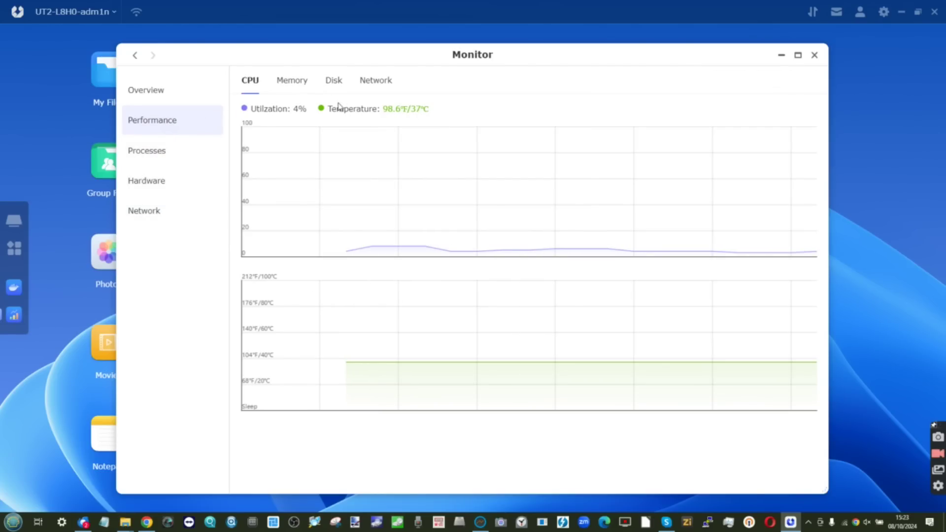
left_click(296, 81)
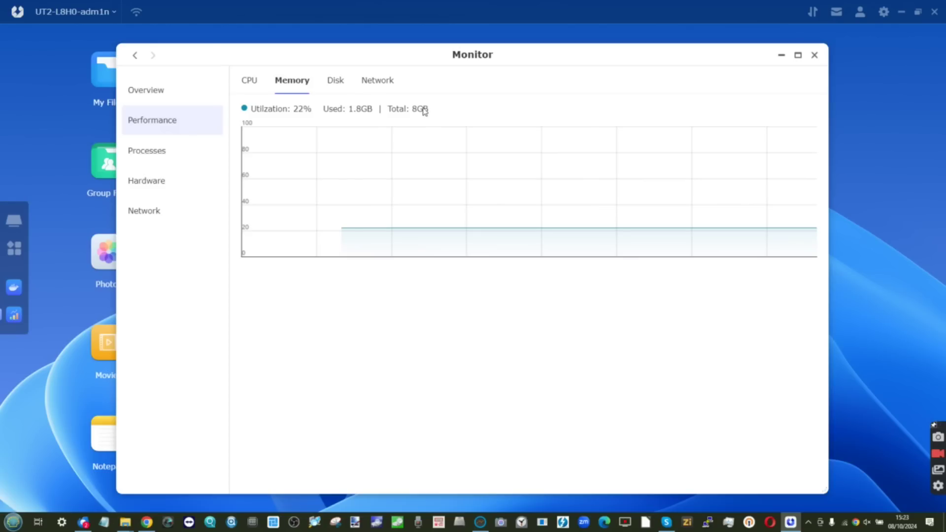
left_click(335, 84)
mouse_move(368, 202)
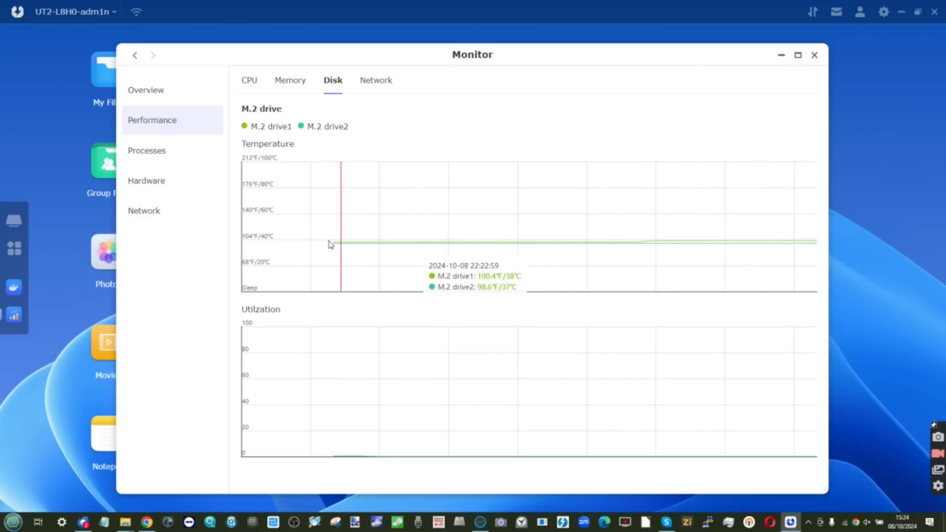
left_click(180, 97)
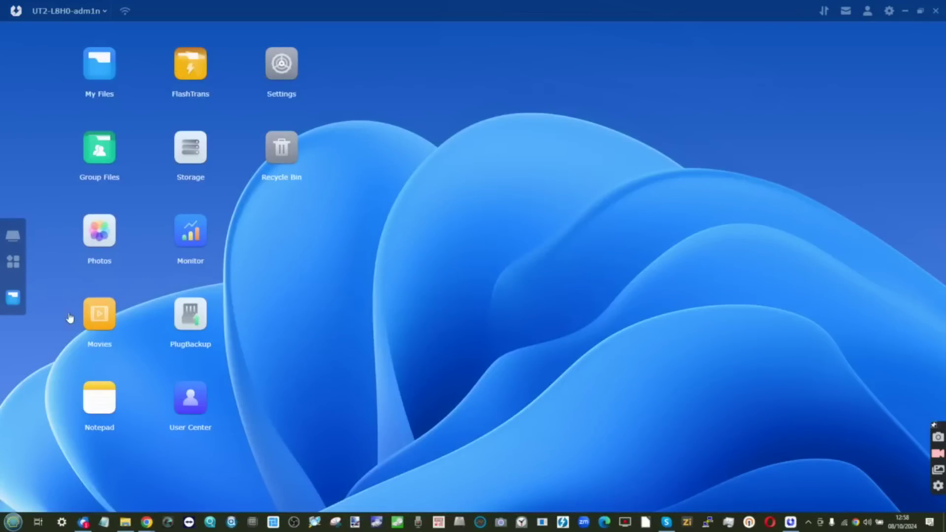
Add Mac Backup, Docker, Remote Access, Cloud Backup, Backup Center, File Requests, Security, HD Migration, Downloads, Doc Sync
left_click(13, 262)
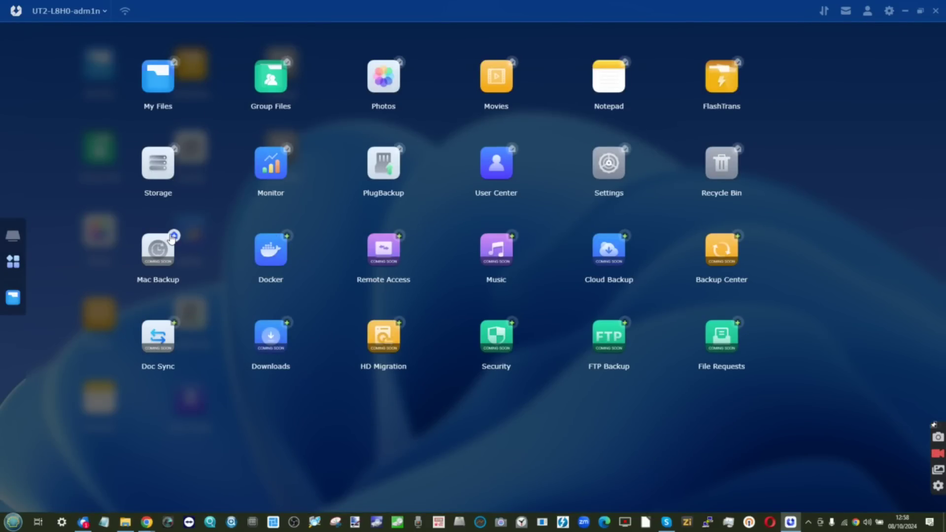
left_click(173, 236)
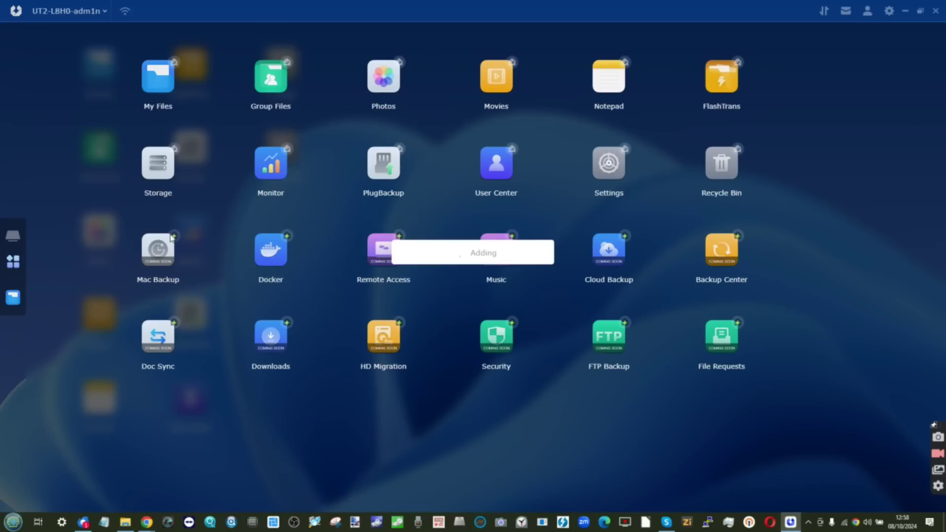
left_click(287, 236)
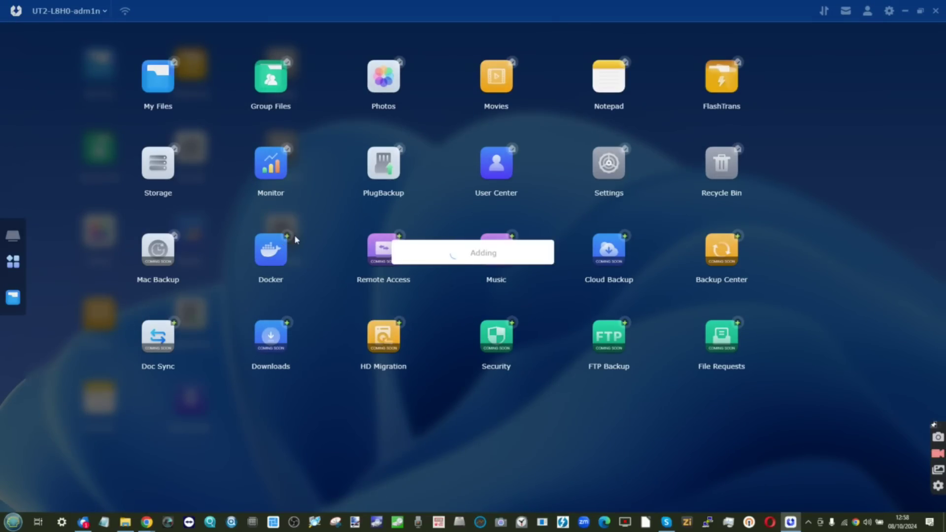
left_click(399, 236)
left_click(624, 237)
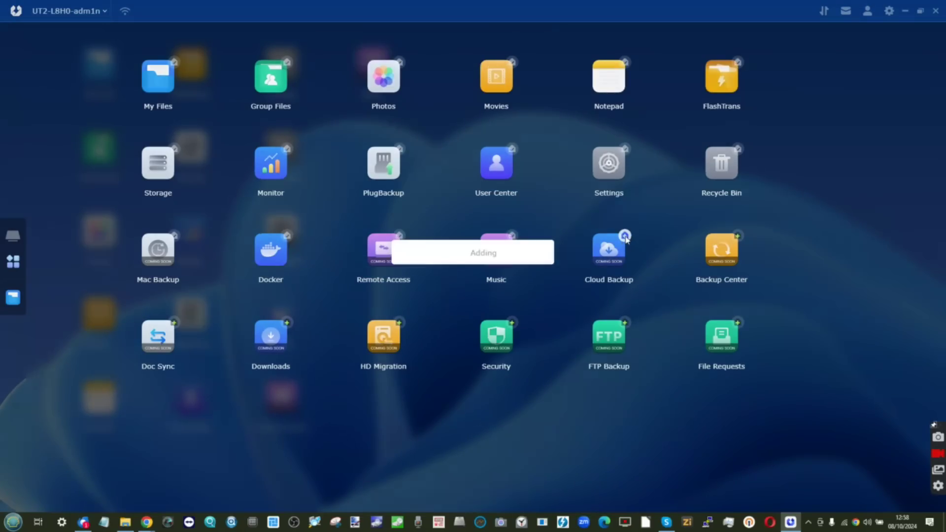
left_click(737, 237)
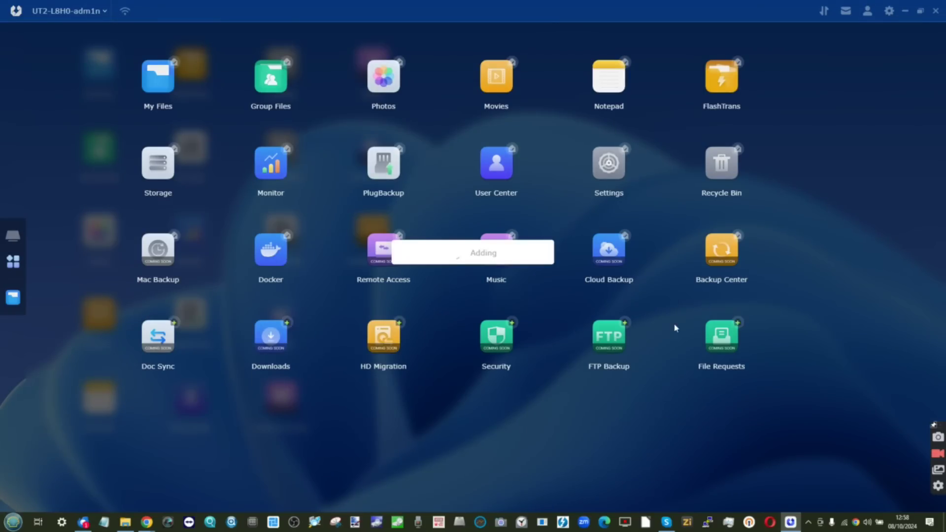
left_click(624, 323)
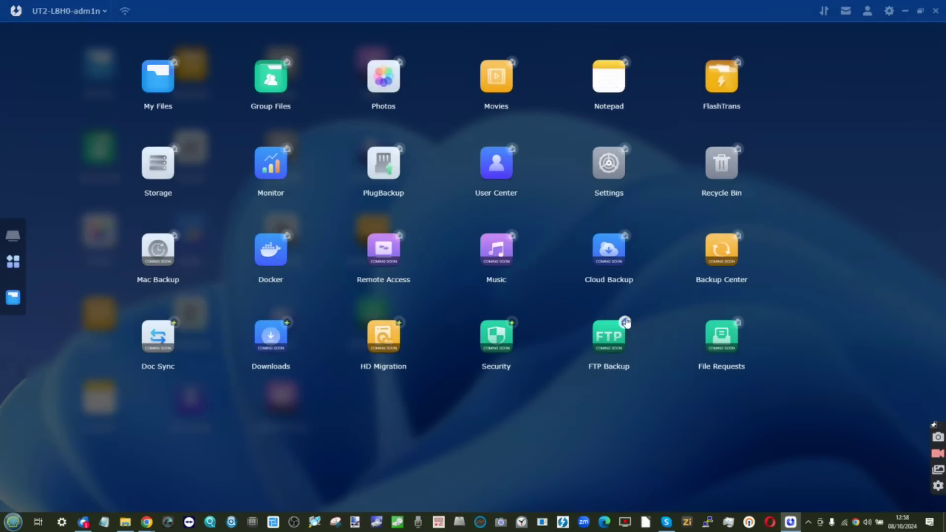
left_click(514, 320)
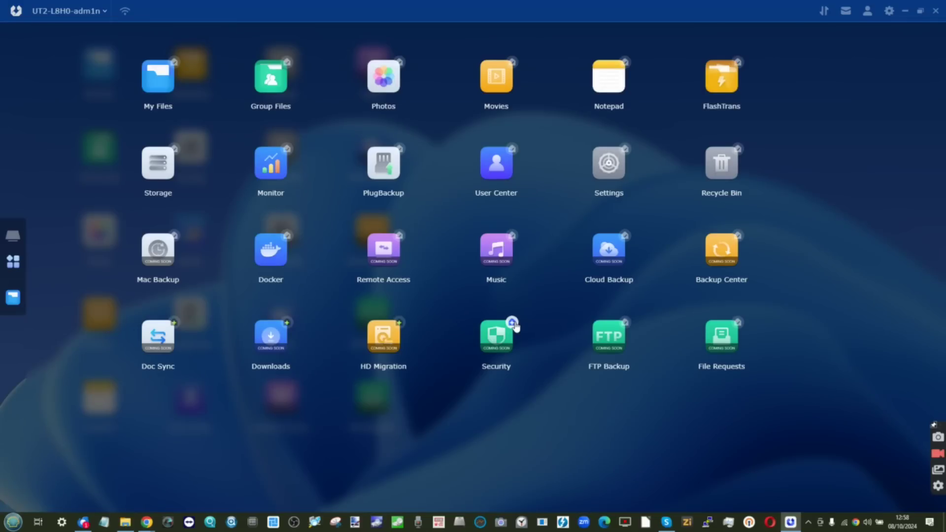
left_click(398, 323)
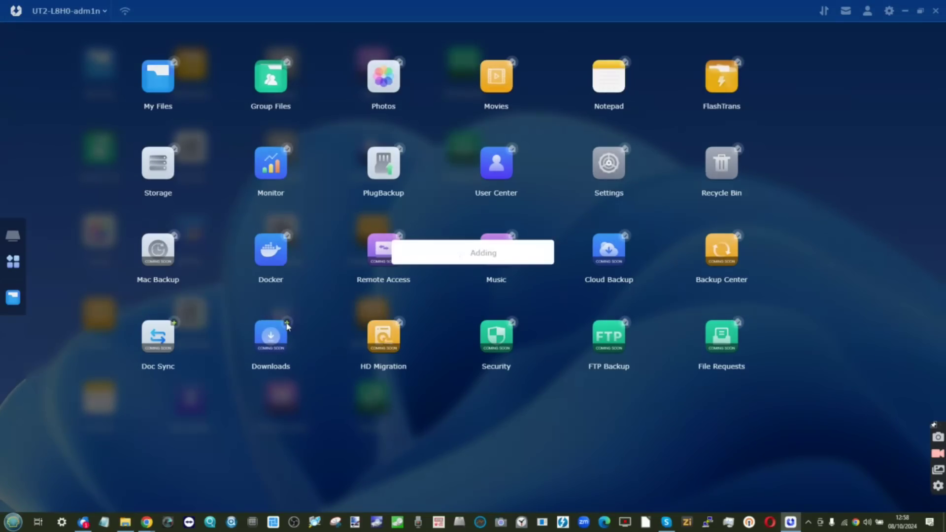
left_click(175, 324)
left_click(432, 446)
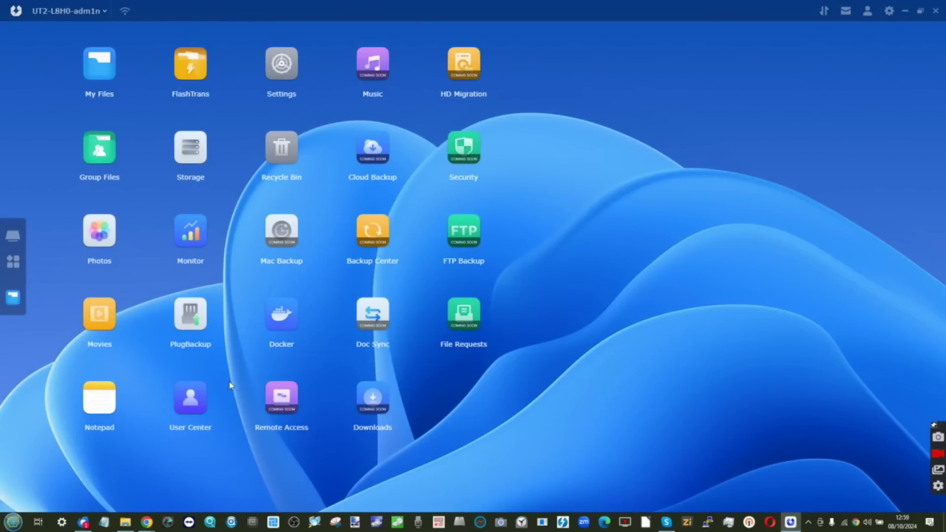
Try Backup Center, HD Migration, FTP Backup, Downloads, Doc Sync, Music and Mac Backup, each showing Coming soon
left_click(378, 239)
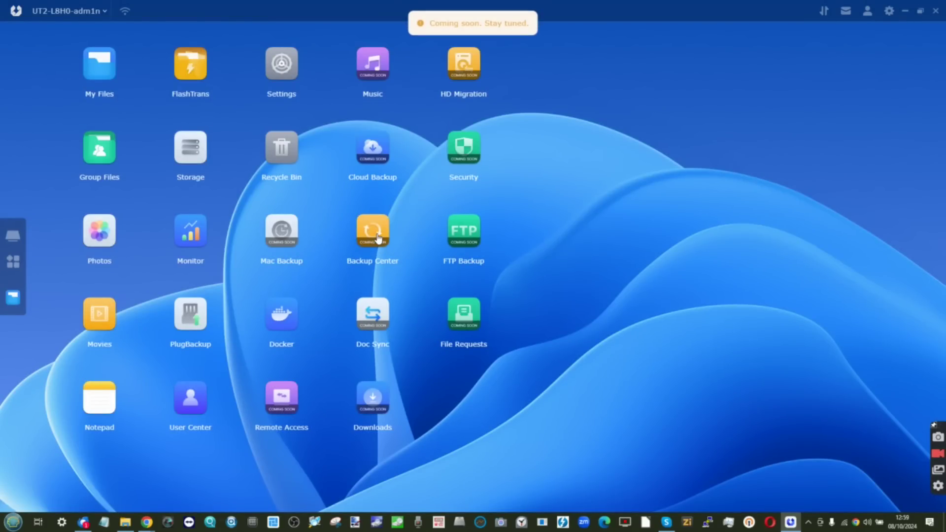
left_click(471, 62)
left_click(468, 150)
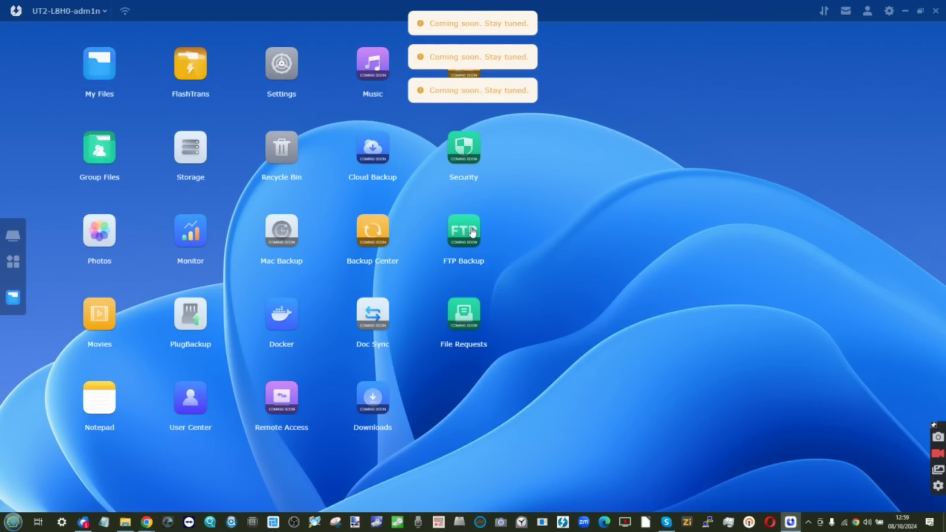
left_click(470, 320)
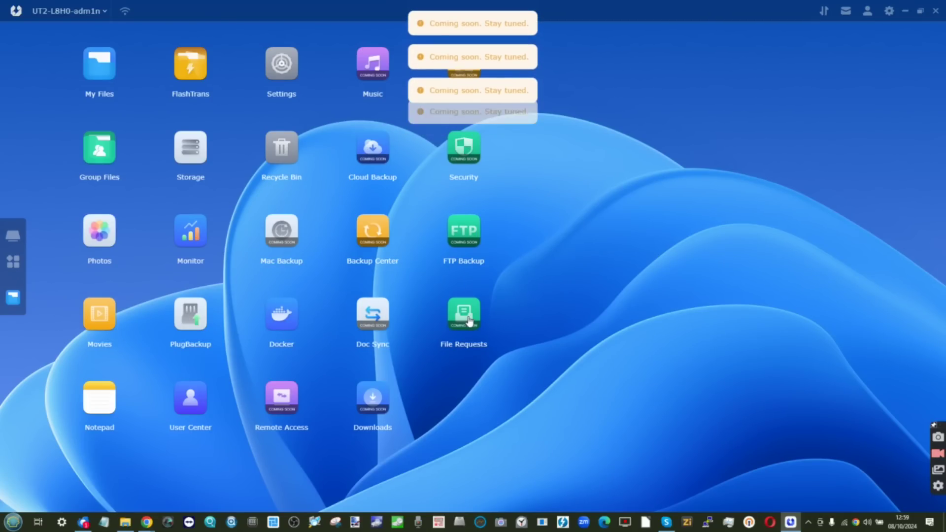
left_click(372, 399)
left_click(372, 82)
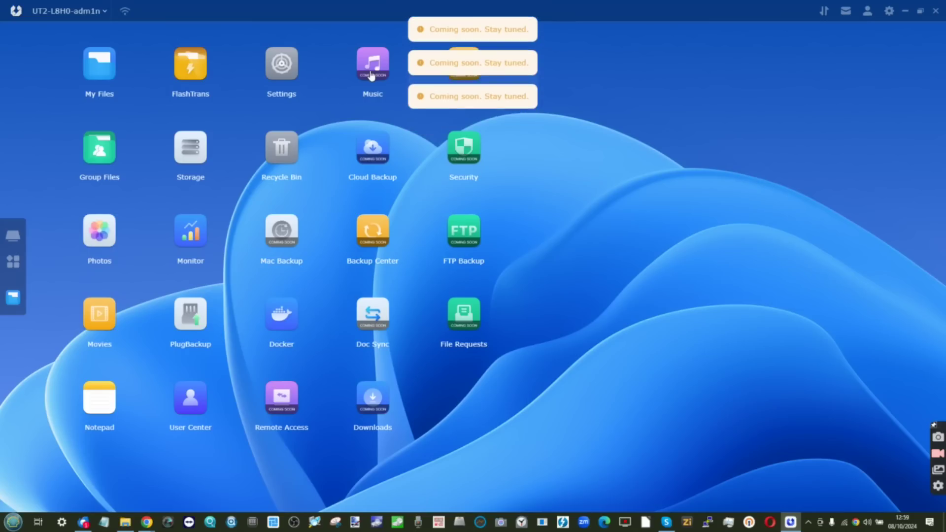
left_click(282, 234)
left_click(372, 230)
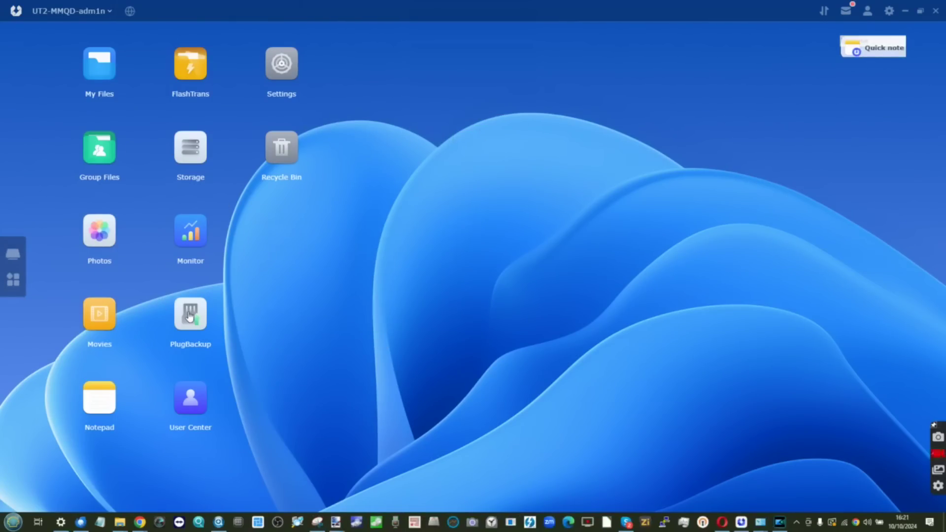
Edit PlugBackup's rules, keeping any SD/CFe card as the backup source
left_click(190, 316)
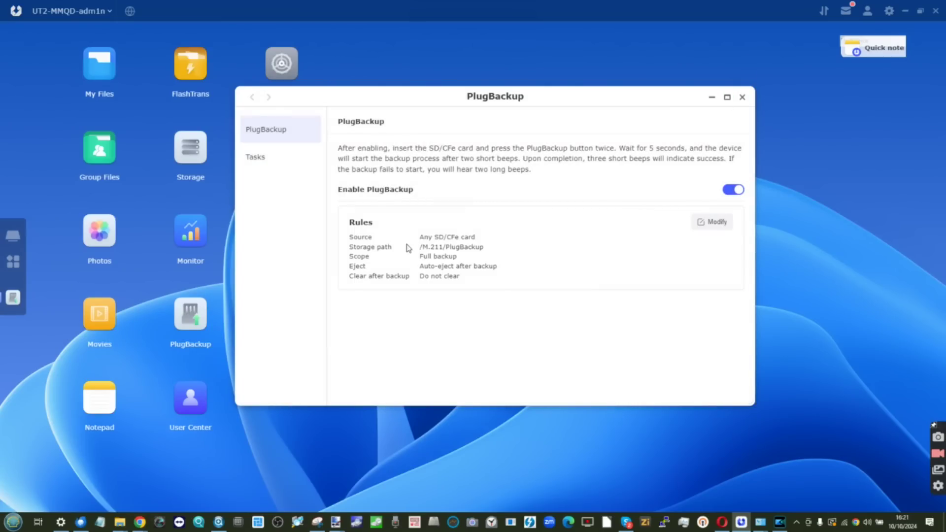
left_click(718, 224)
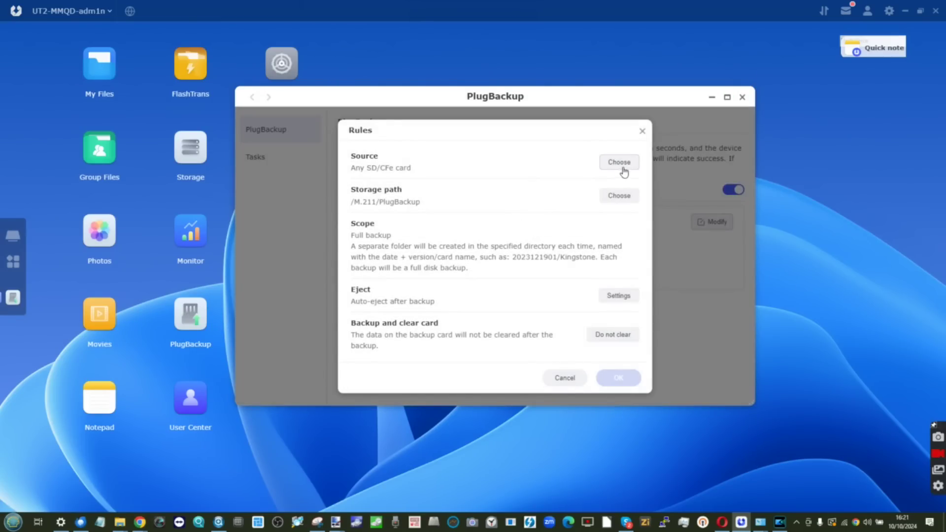
left_click(622, 166)
left_click(577, 309)
Create an SD BACKUP folder on M.211 and make it the storage path
left_click(316, 209)
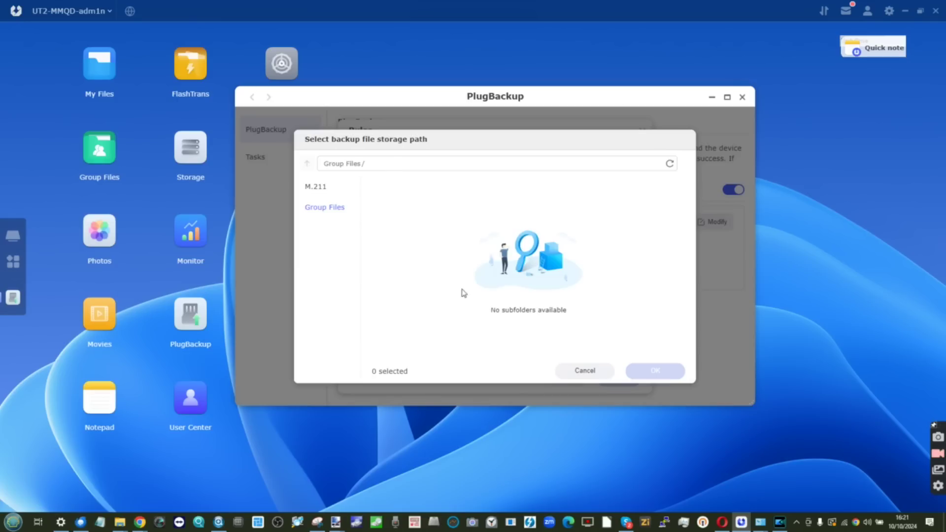
left_click(315, 187)
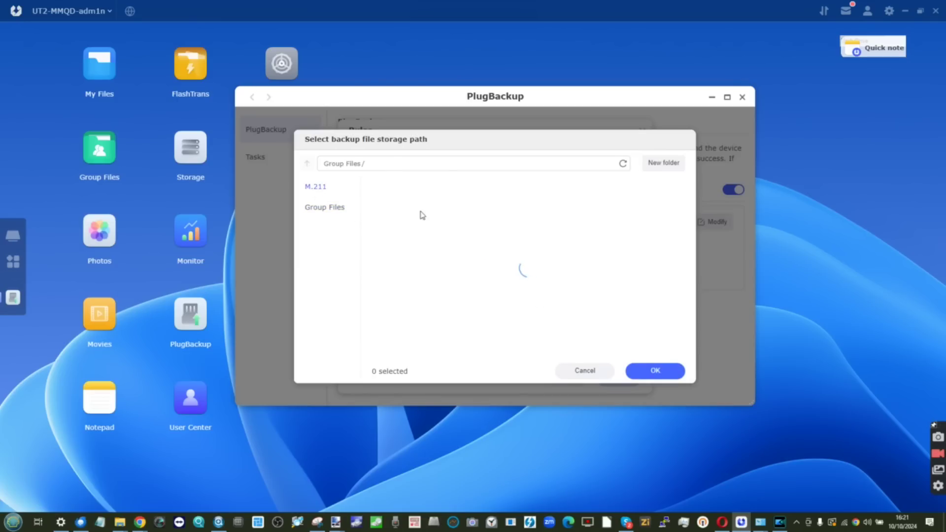
left_click(656, 174)
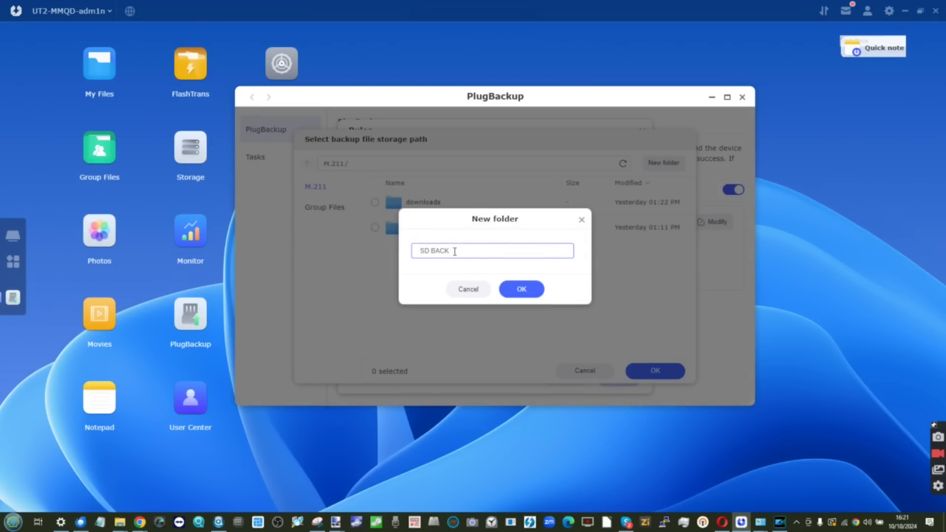
left_click(521, 288)
left_click(655, 374)
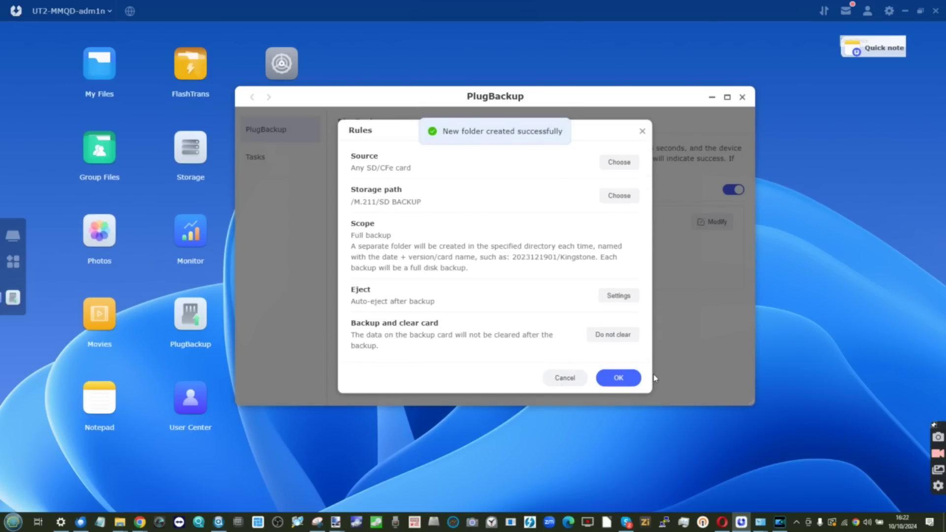
Keep auto-eject after backup, save the rules, and check the PlugBackup task list
left_click(609, 296)
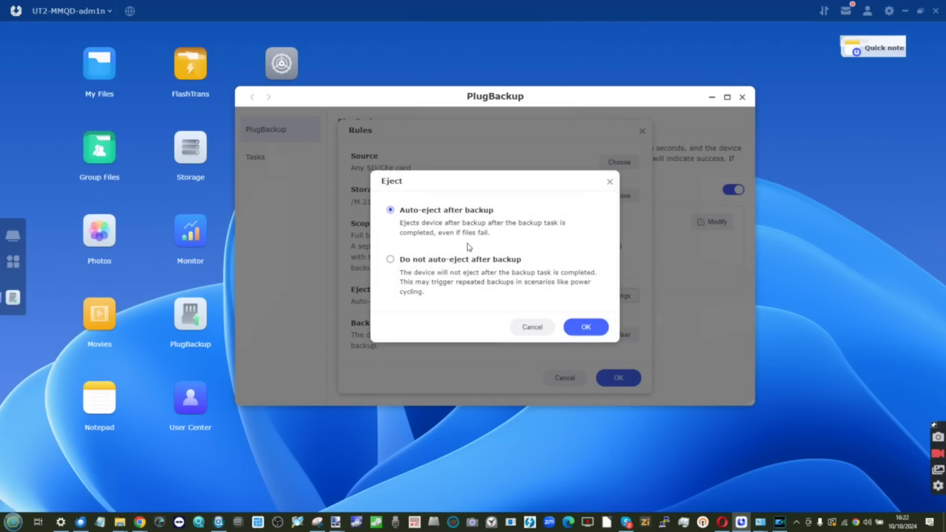
left_click(567, 329)
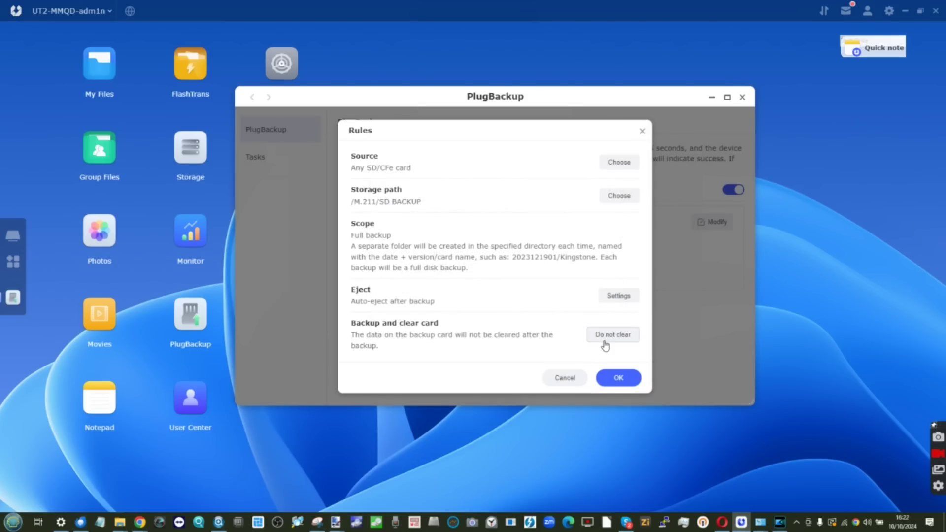
left_click(618, 377)
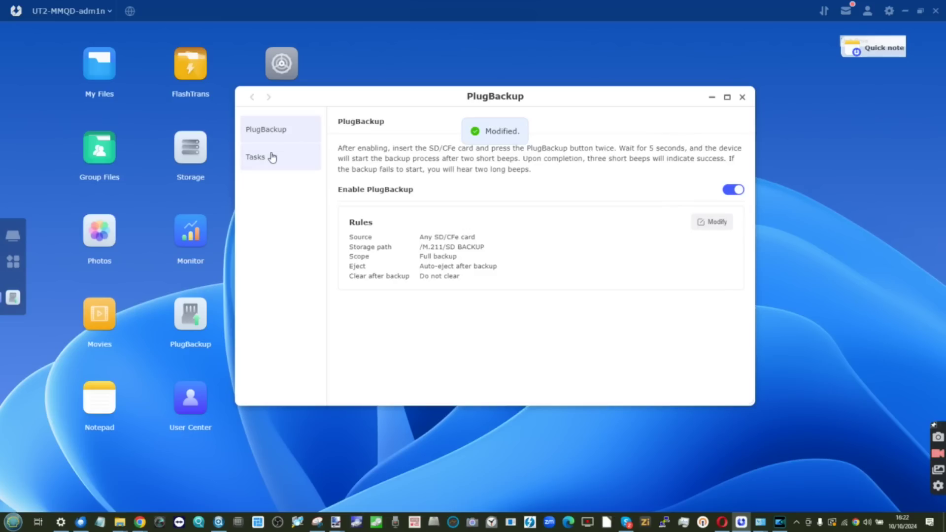
left_click(270, 155)
left_click(276, 129)
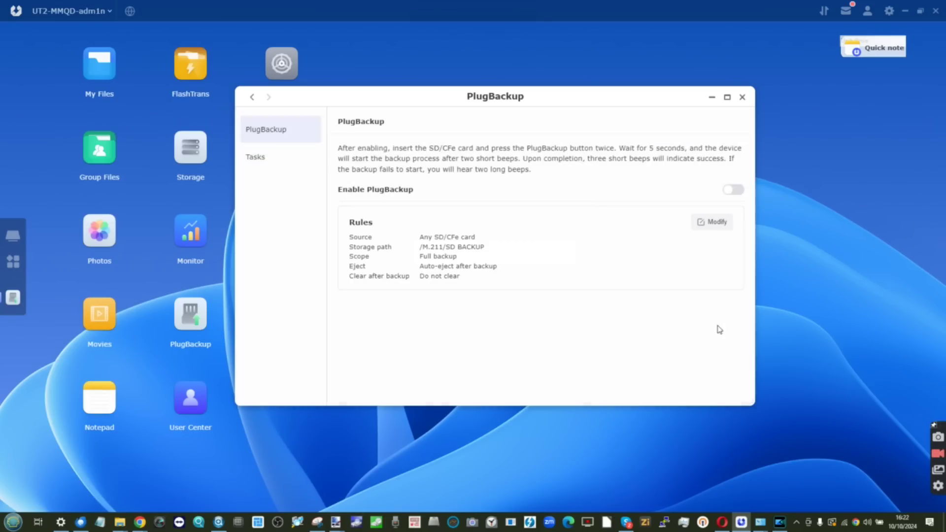
left_click(742, 98)
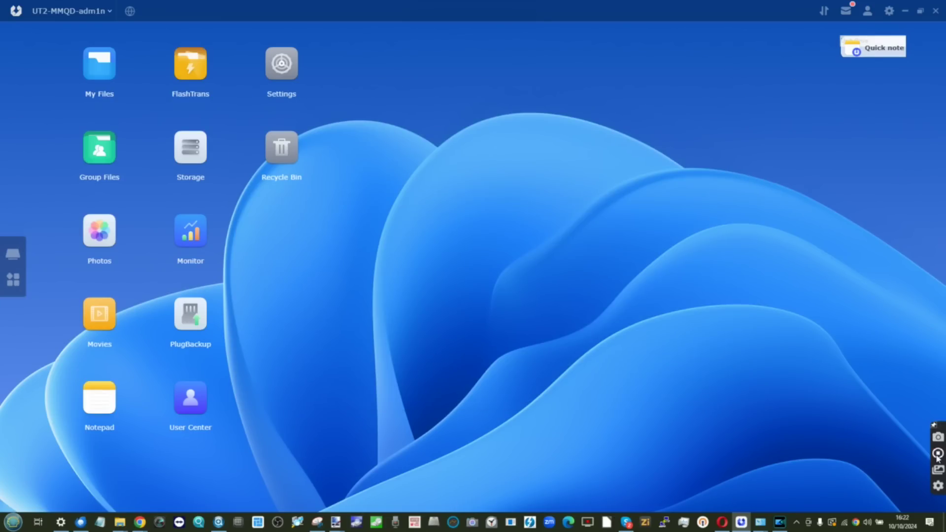